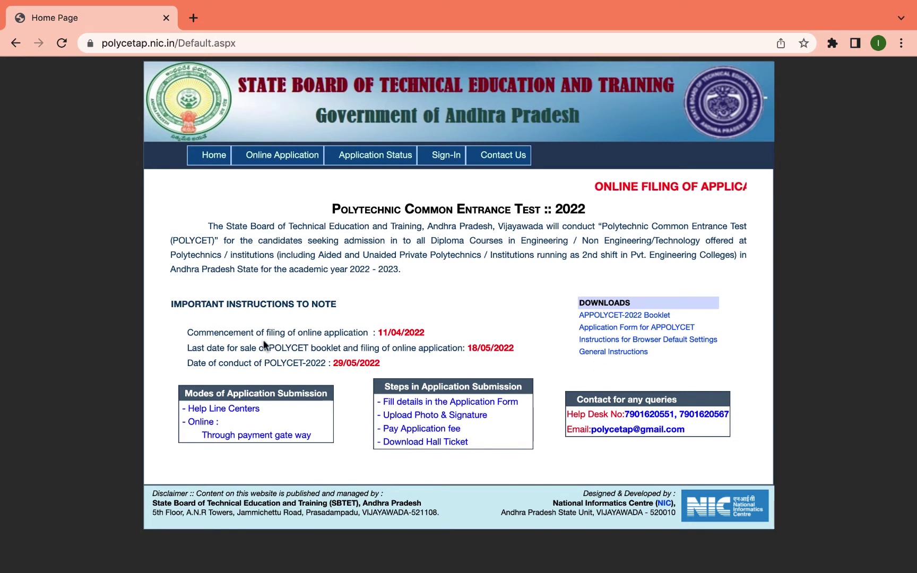
drag(425, 332, 191, 318)
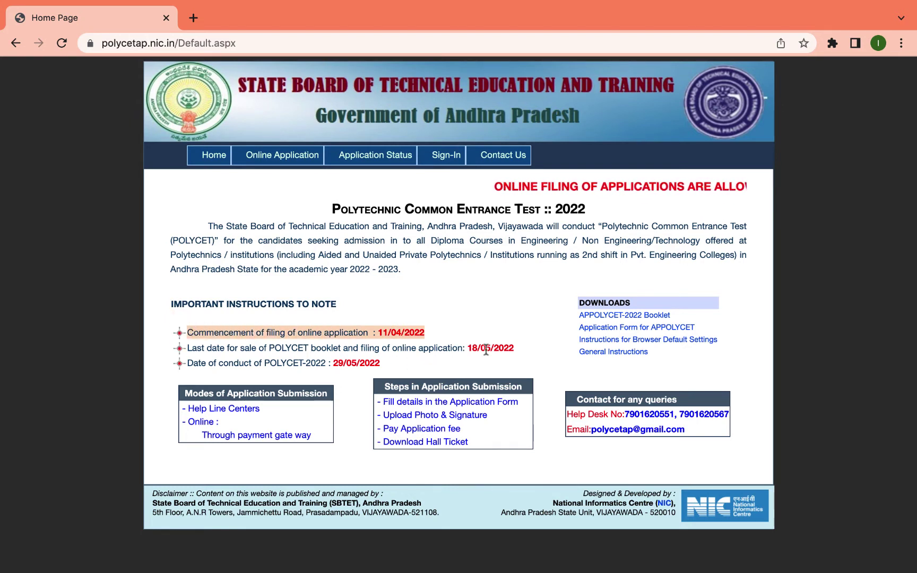
click(516, 344)
drag(516, 345, 317, 334)
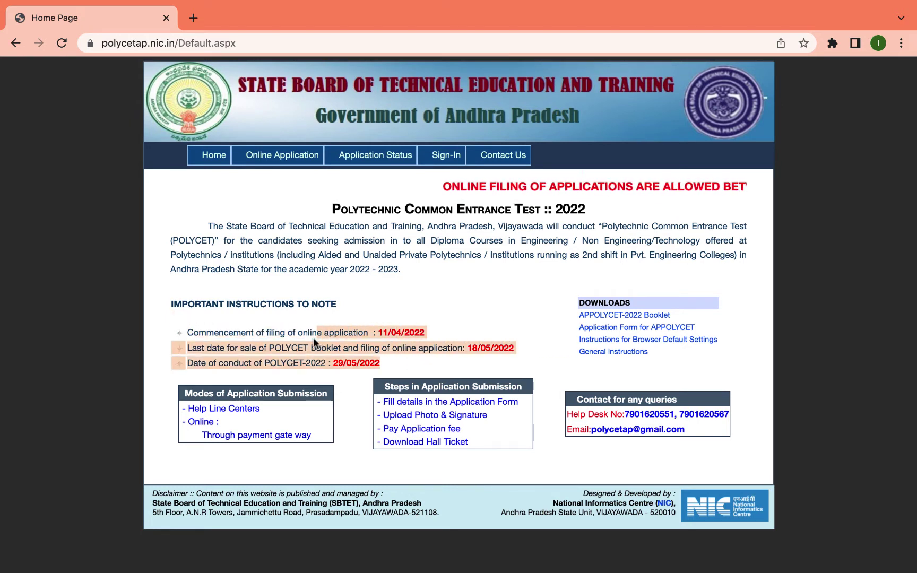
click(322, 351)
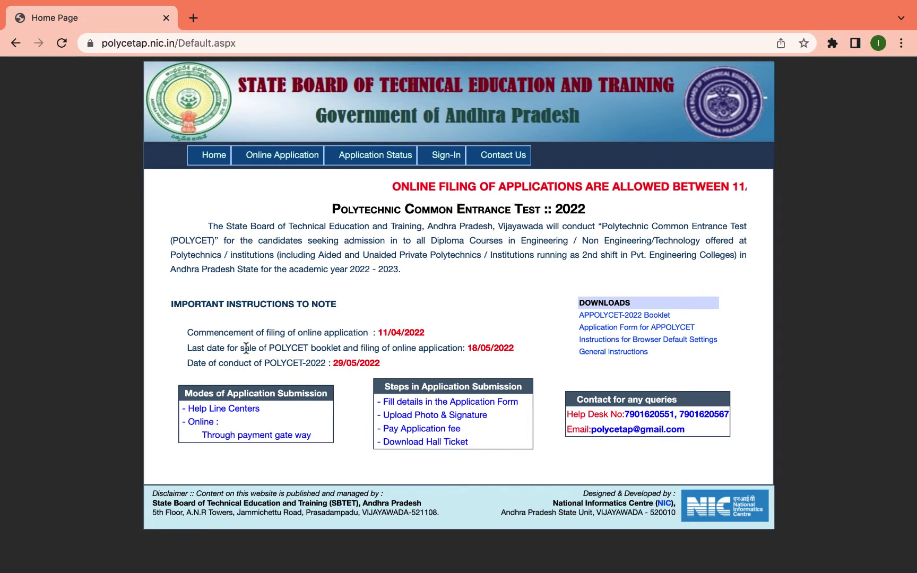
drag(212, 348, 516, 347)
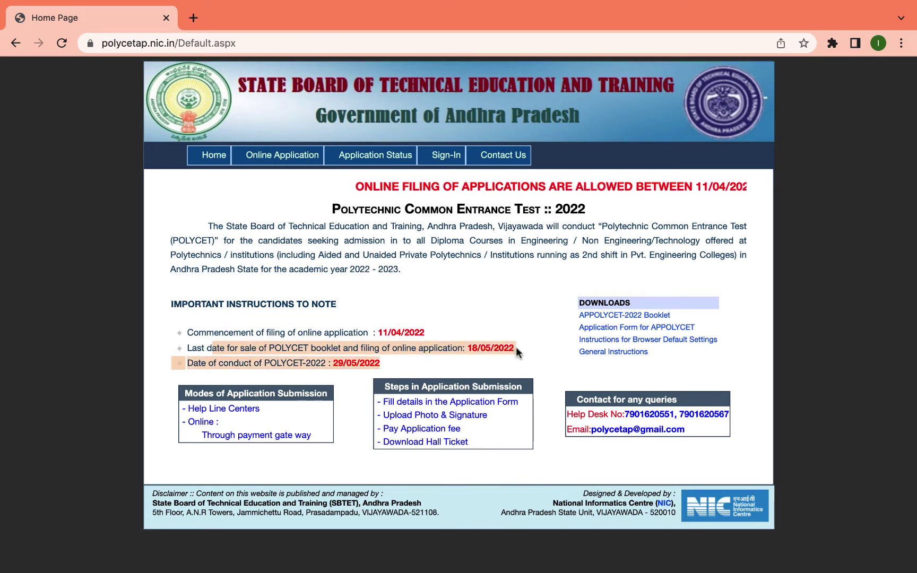
click(436, 372)
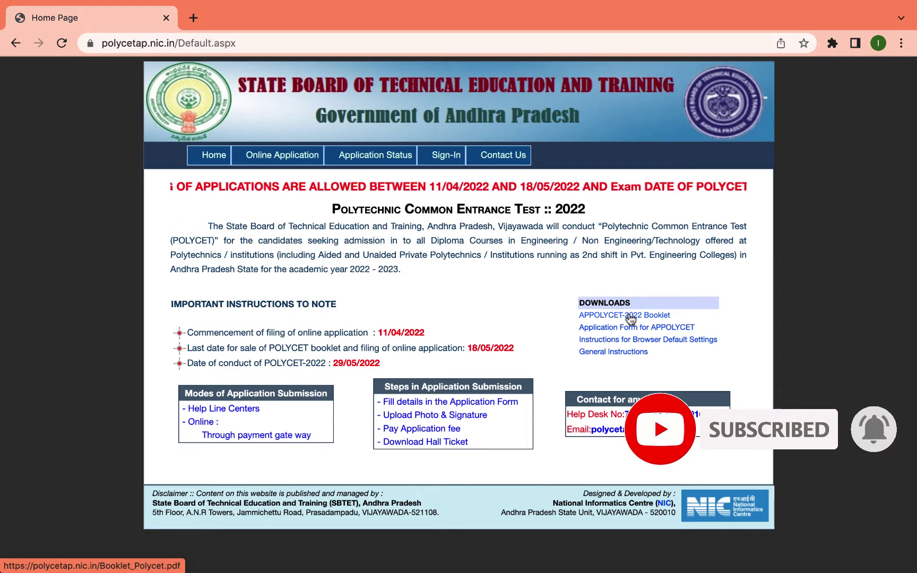
click(630, 318)
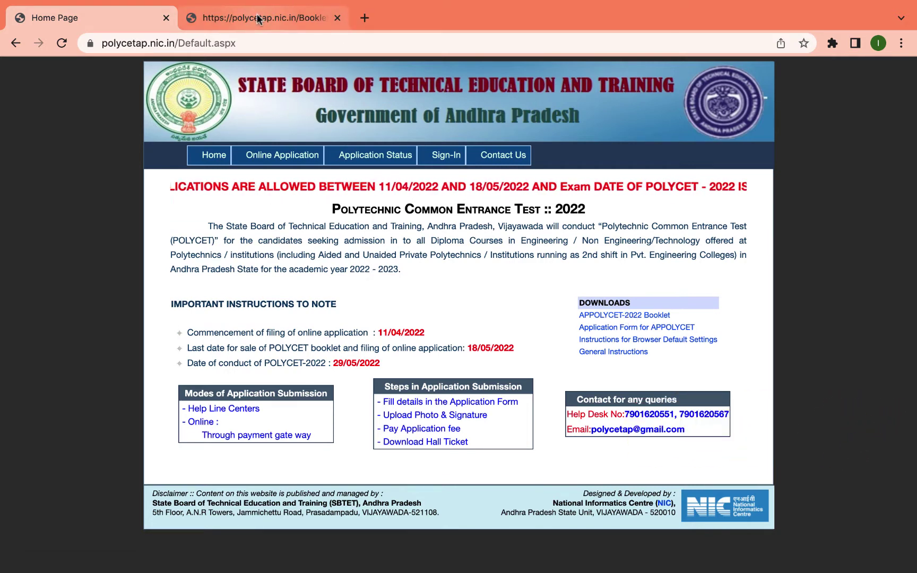
click(276, 14)
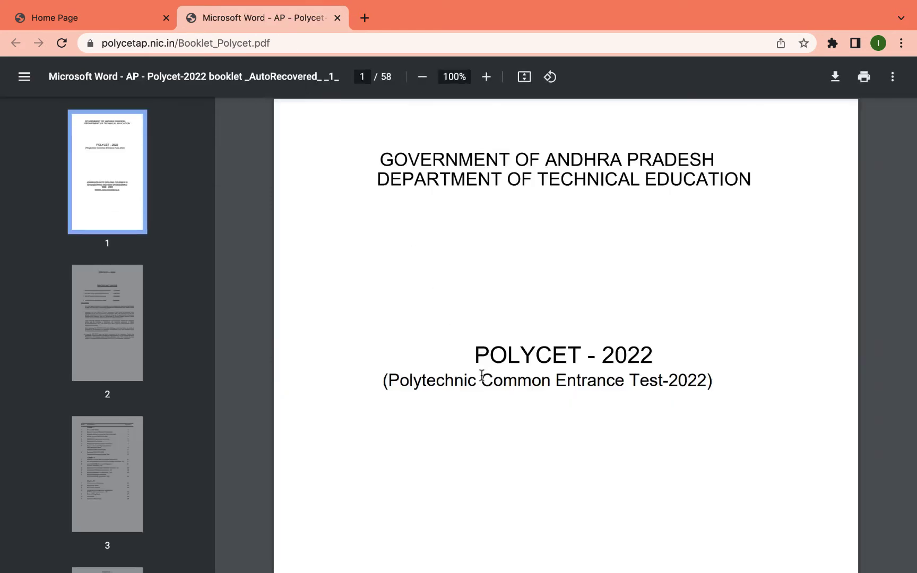
scroll(482, 375, down, 4)
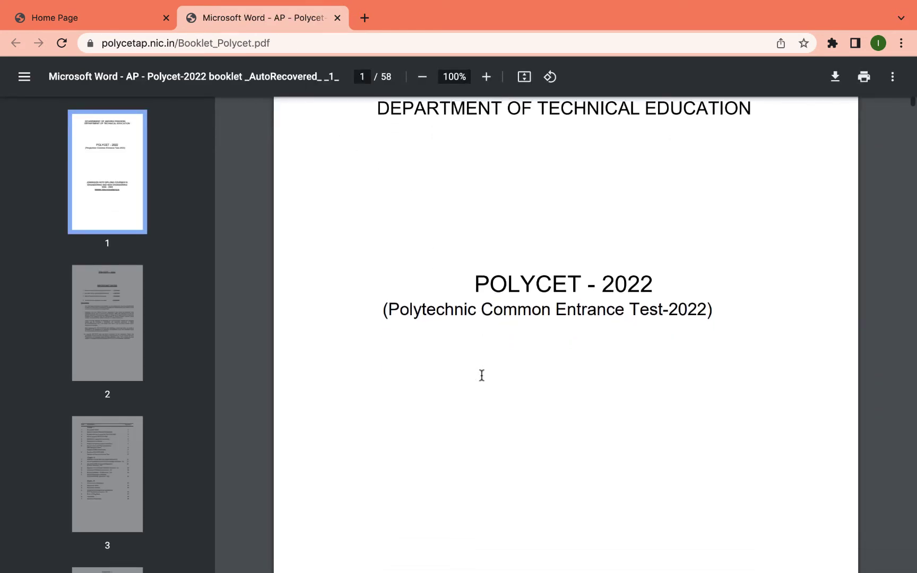
scroll(482, 376, down, 8)
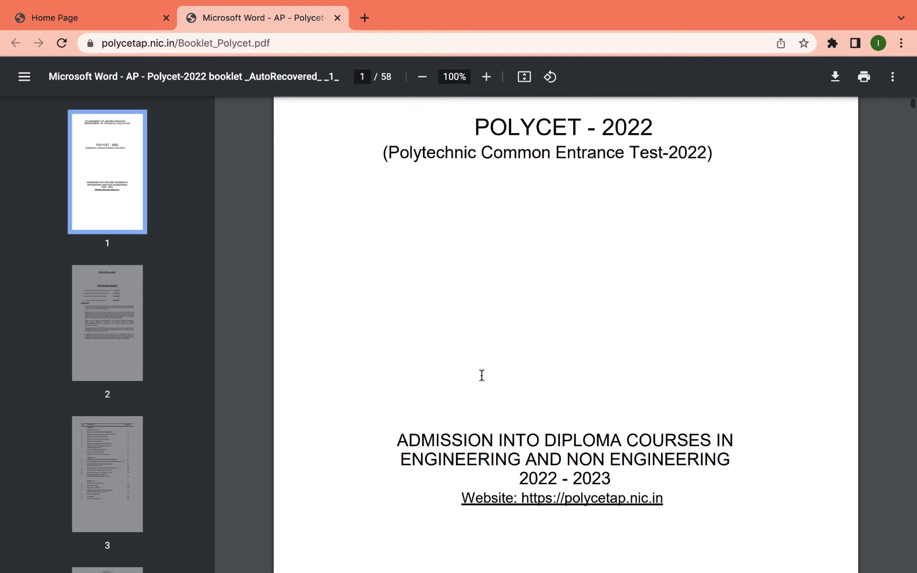
click(338, 18)
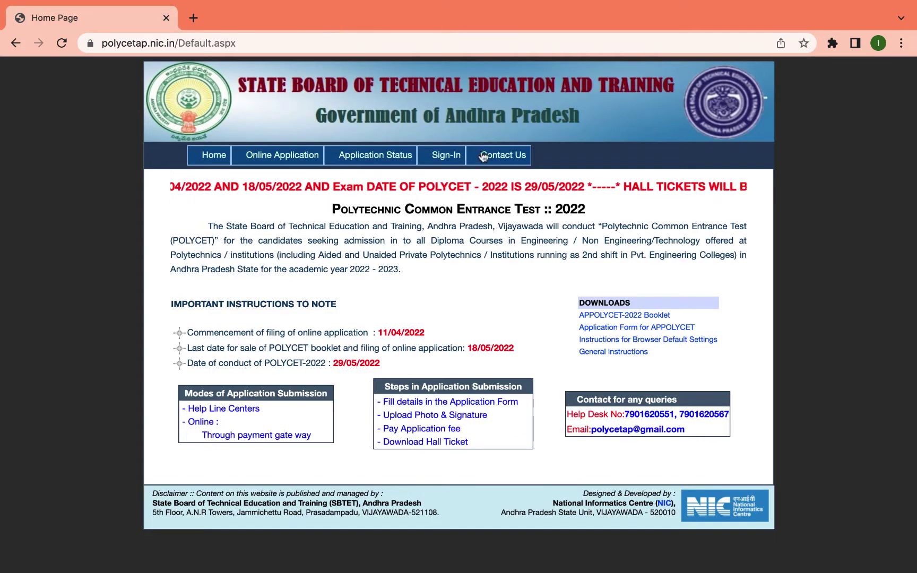
click(644, 330)
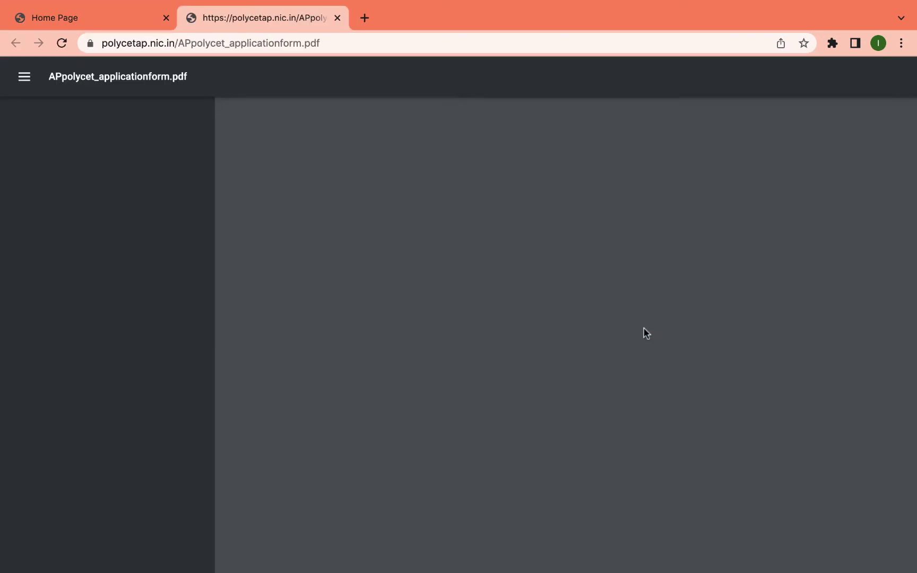
scroll(644, 332, down, 8)
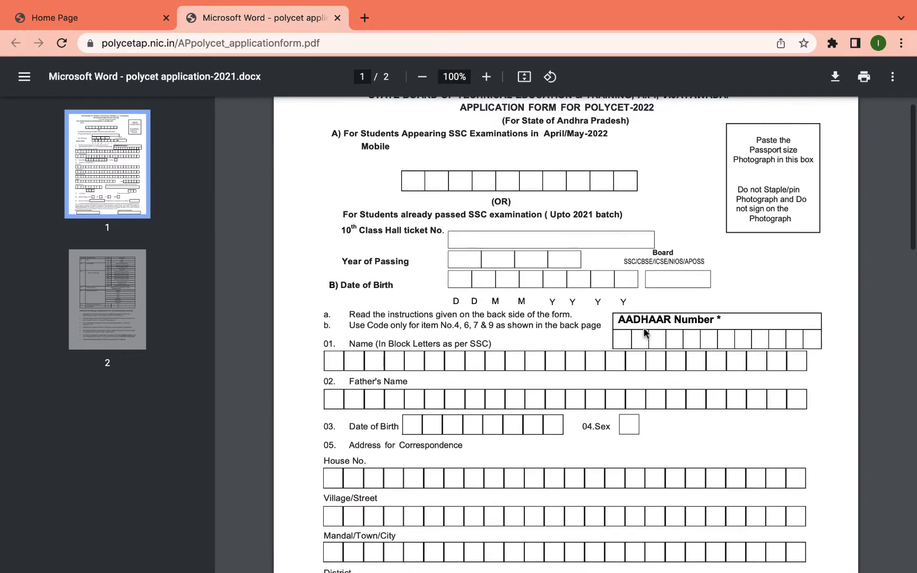
scroll(644, 332, down, 13)
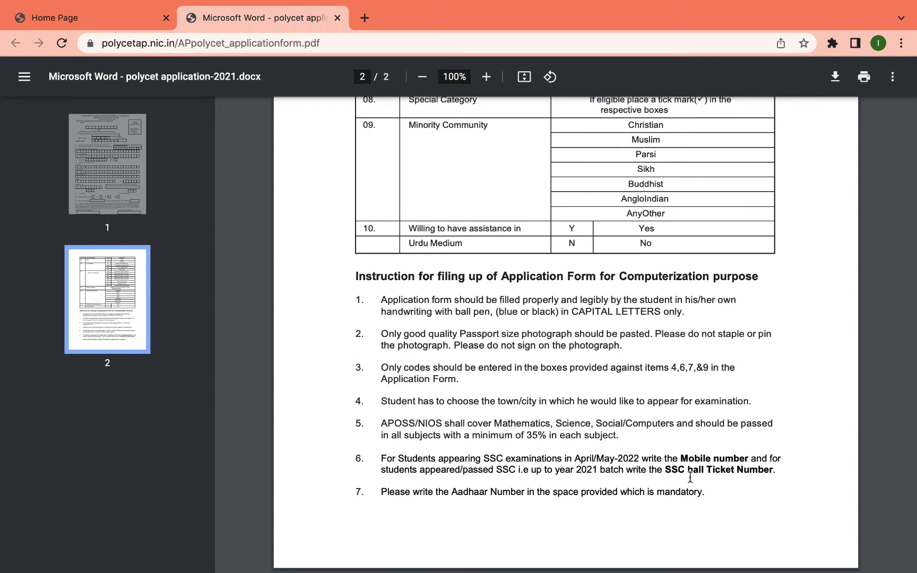
click(337, 18)
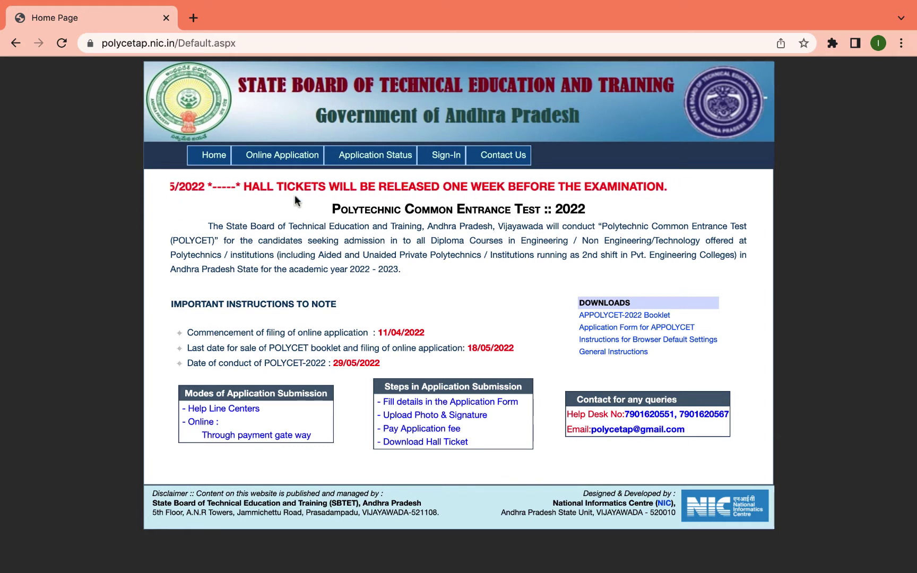
Start an Already Got SSC Results application with SSC chosen as the tenth exam.
mouse_move(261, 158)
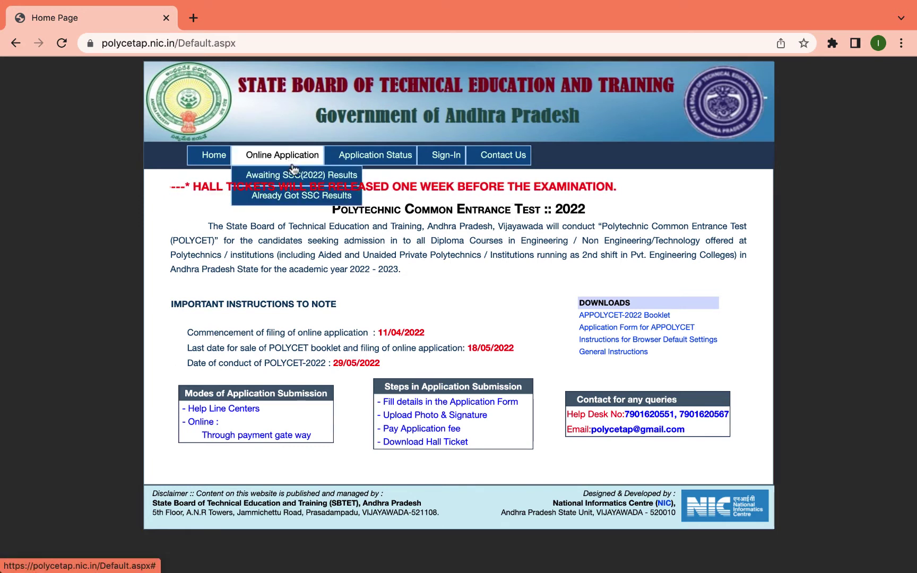
click(307, 205)
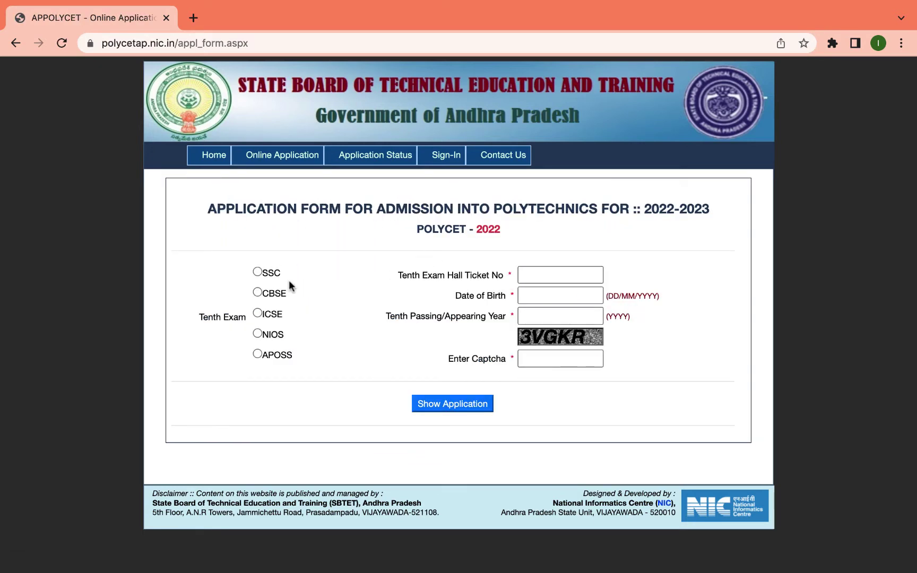
click(264, 272)
Enter the candidate's hall ticket number and date of birth.
click(572, 276)
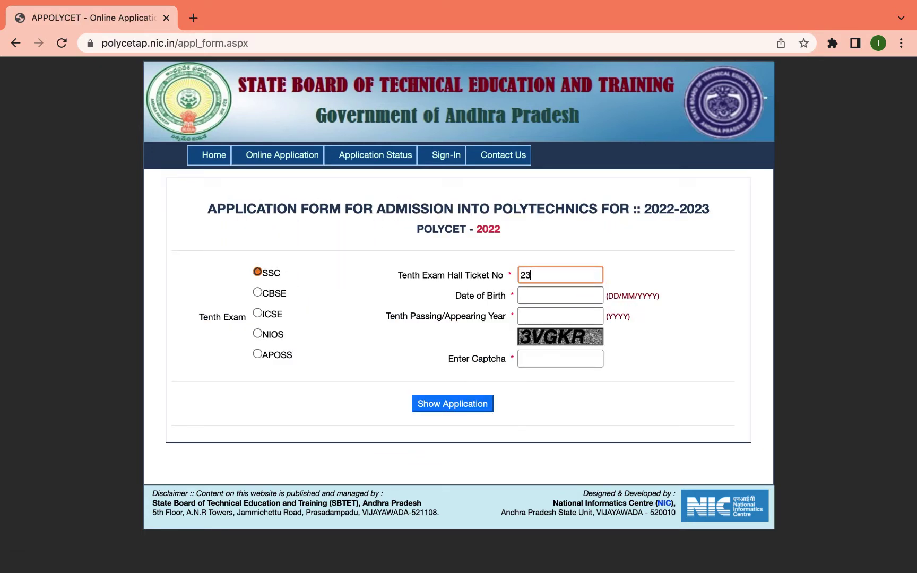
key(BackSpace)
key(BackSpace)
key(Tab)
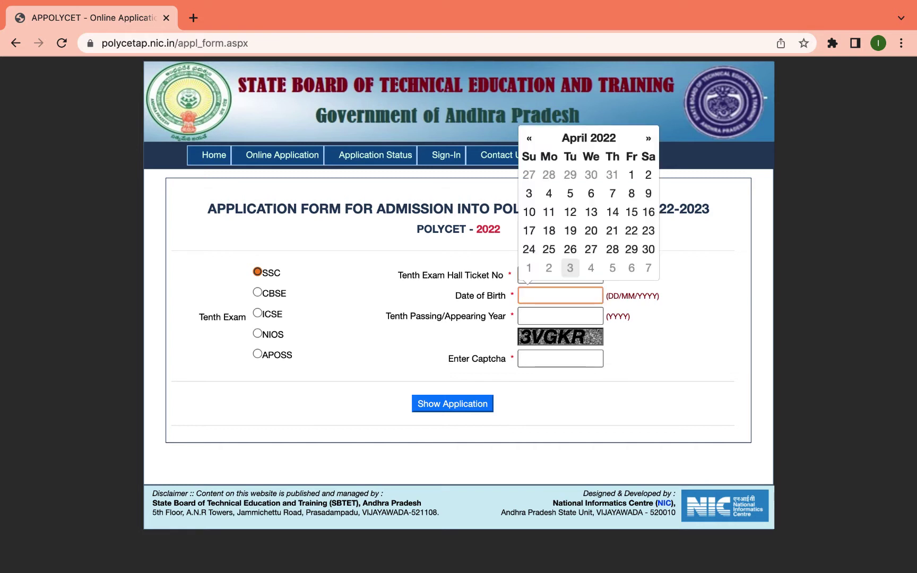
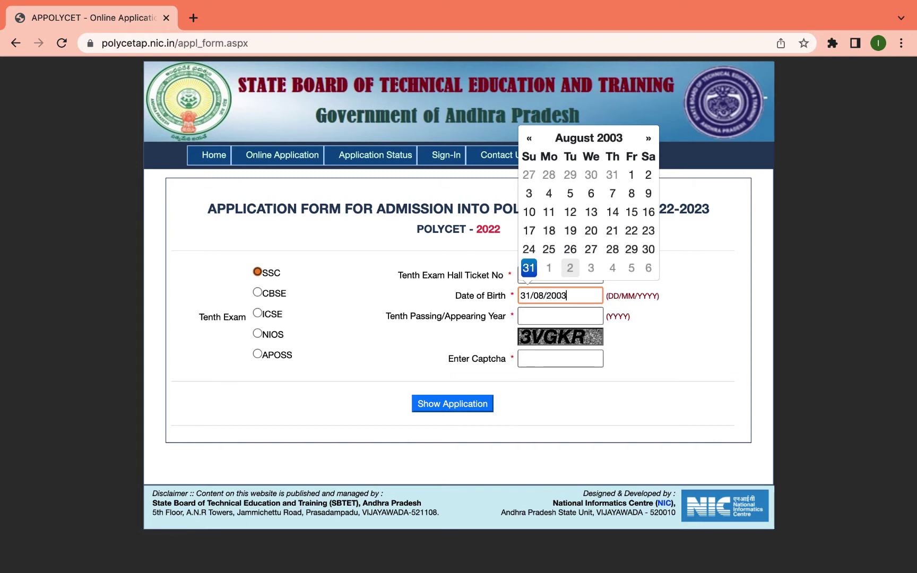
Enter 2021 as the passing year, fill in the captcha, and request the application.
key(Tab)
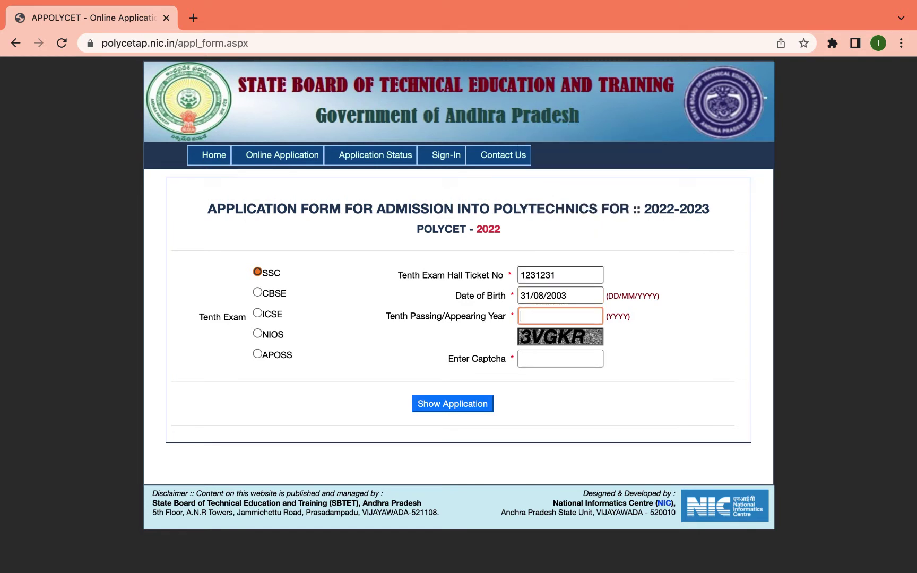
text(292)
key(BackSpace)
key(BackSpace)
text(021)
key(Tab)
text(3)
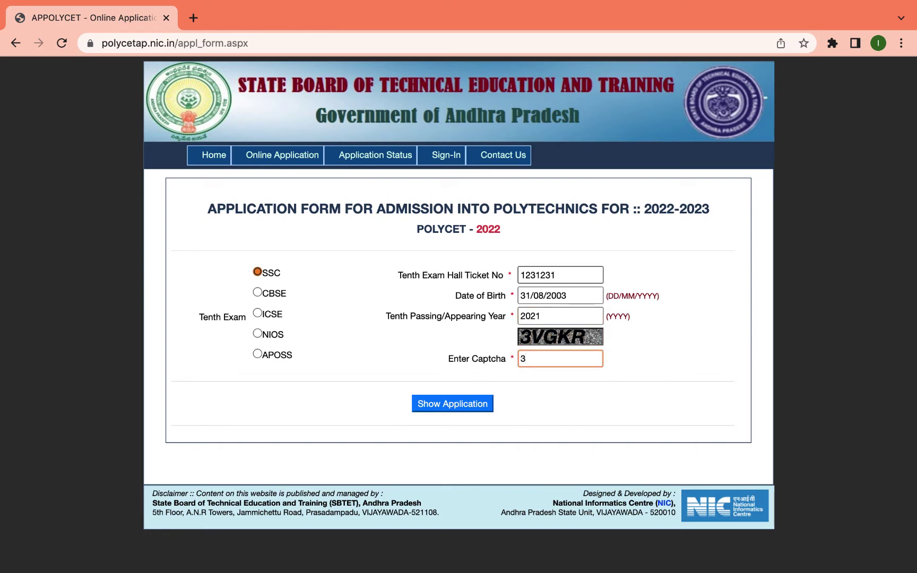
text(VGKR)
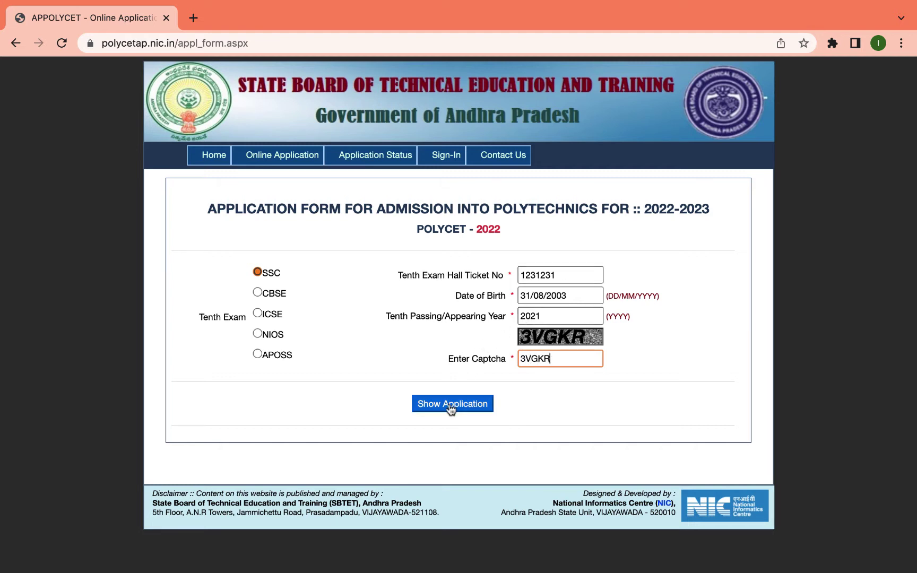
click(450, 406)
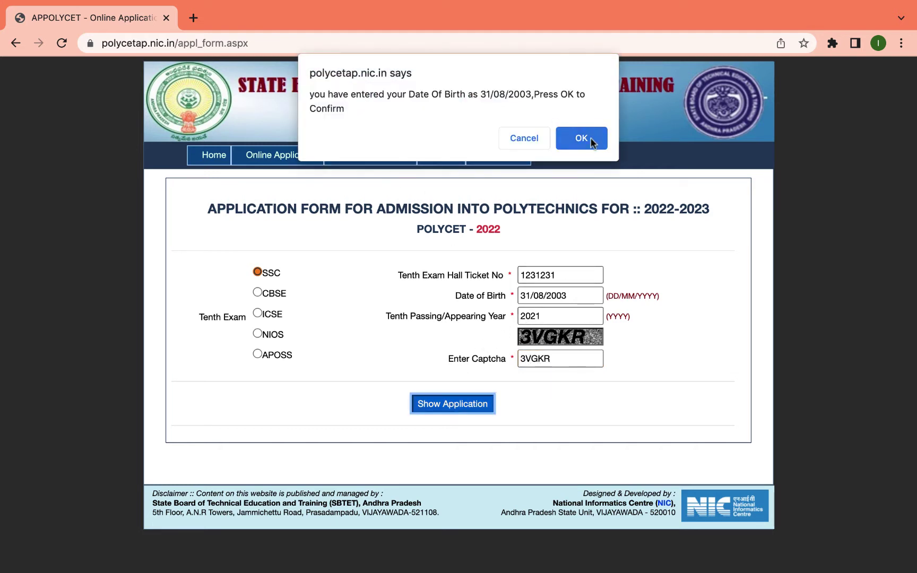
Confirm the date of birth and set the candidate's sex to Male.
click(590, 139)
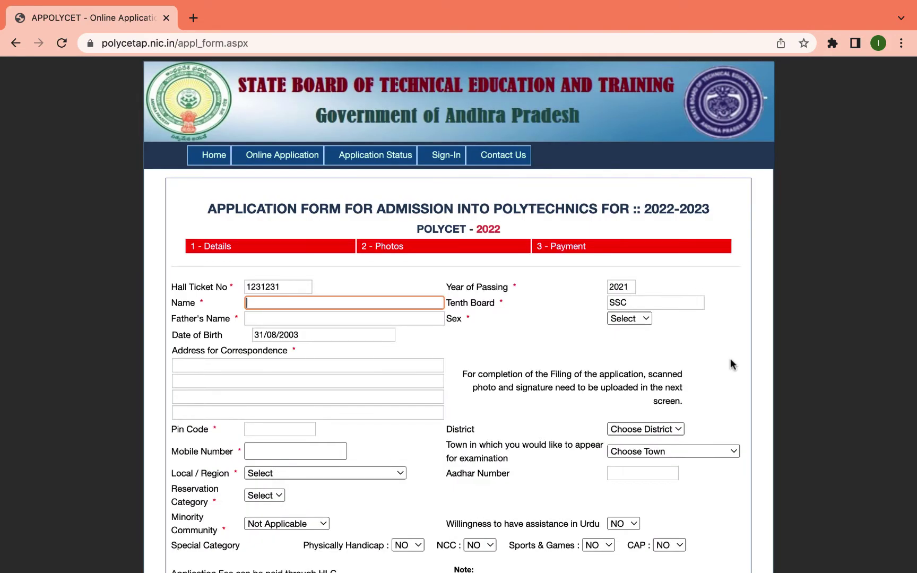
scroll(730, 358, down, 3)
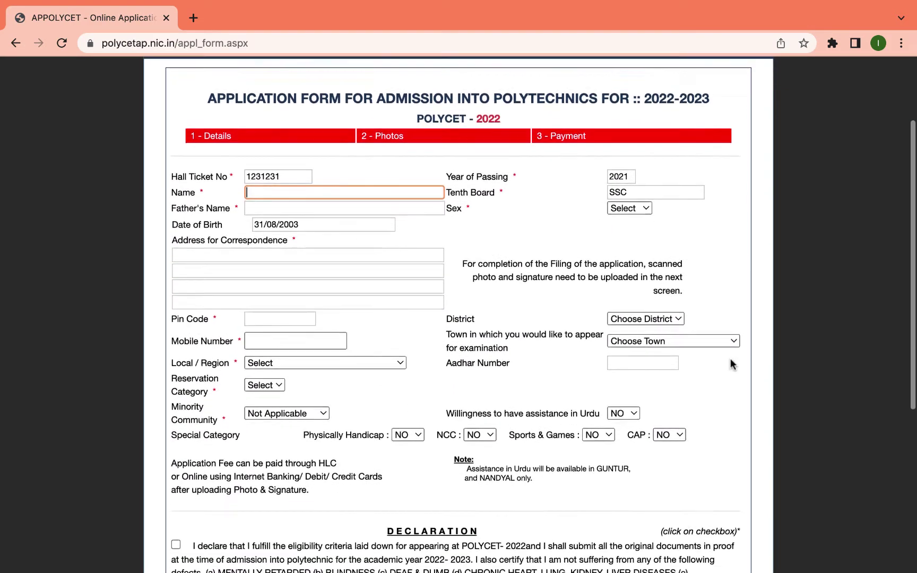
scroll(730, 359, down, 1)
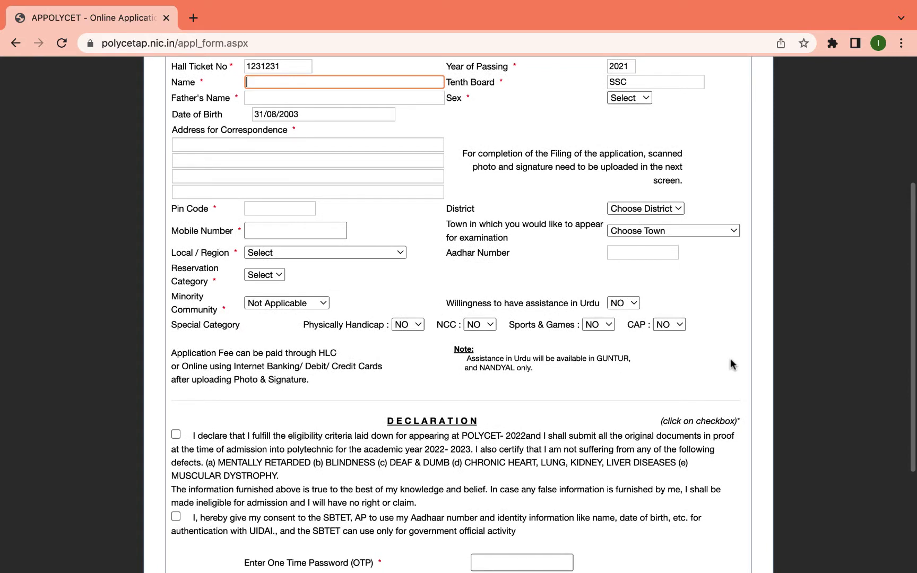
click(631, 98)
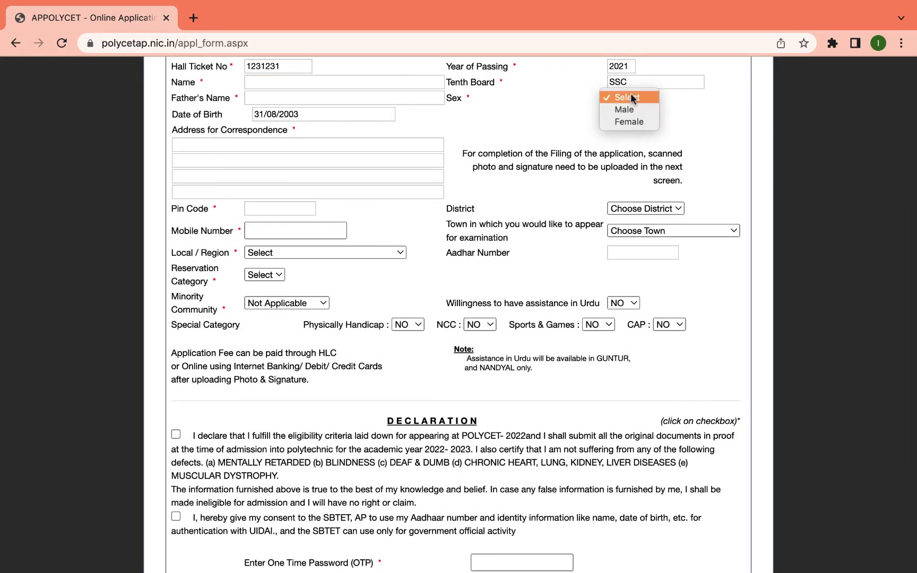
click(630, 109)
Enter the candidate's name and the father's name.
click(317, 82)
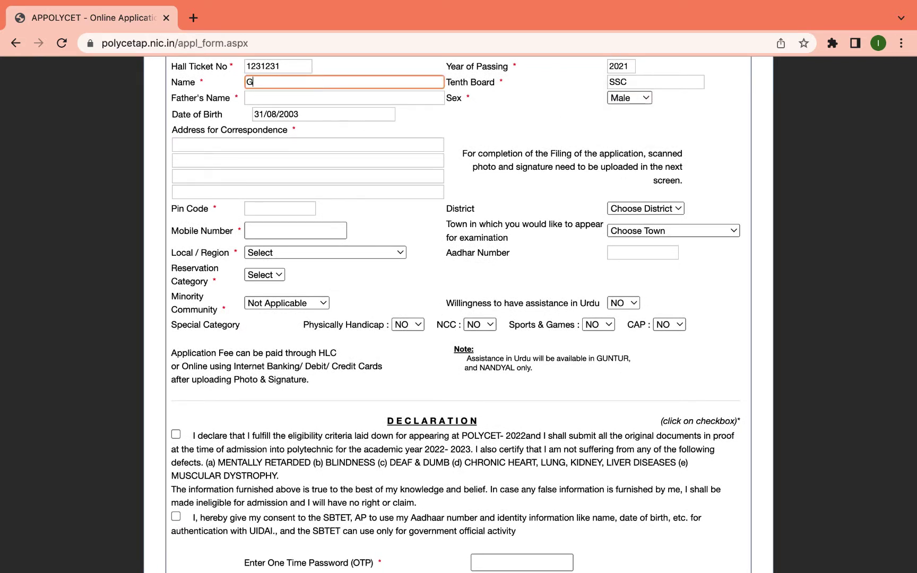
key(Tab)
key(Tab)
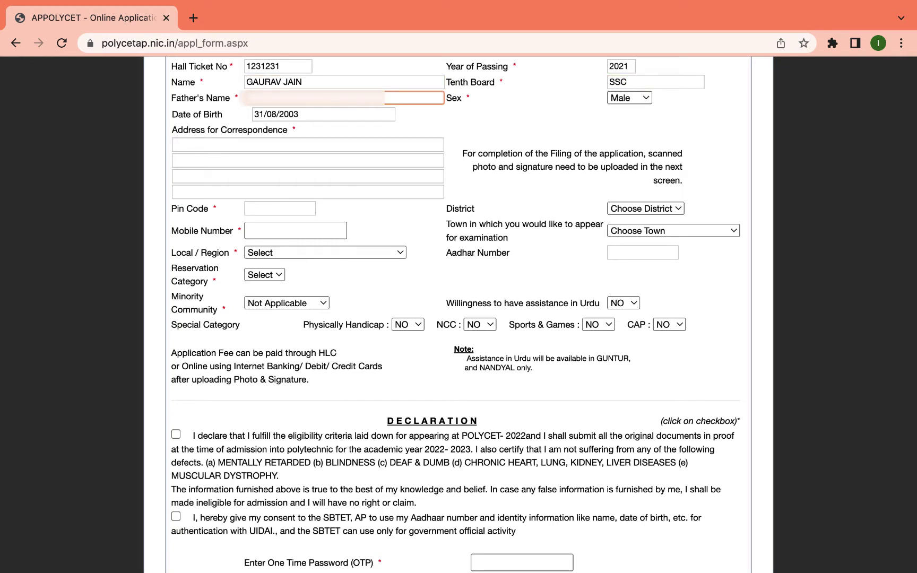
Fill the four address lines with FLAT NO. 1, AREA NAME, LOCALITY and NEAR BY.
key(Tab)
key(Tab)
key(Tab)
text(ZYE)
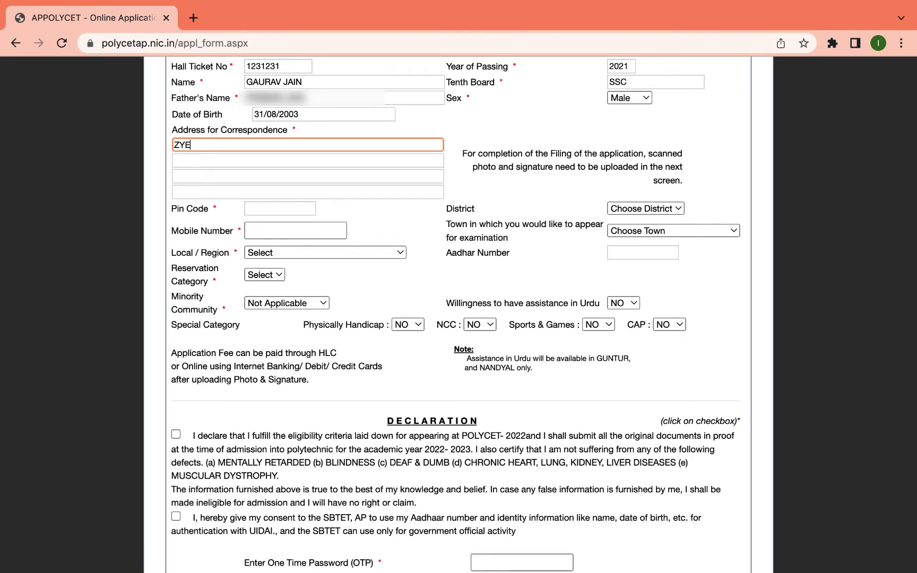
key(Tab)
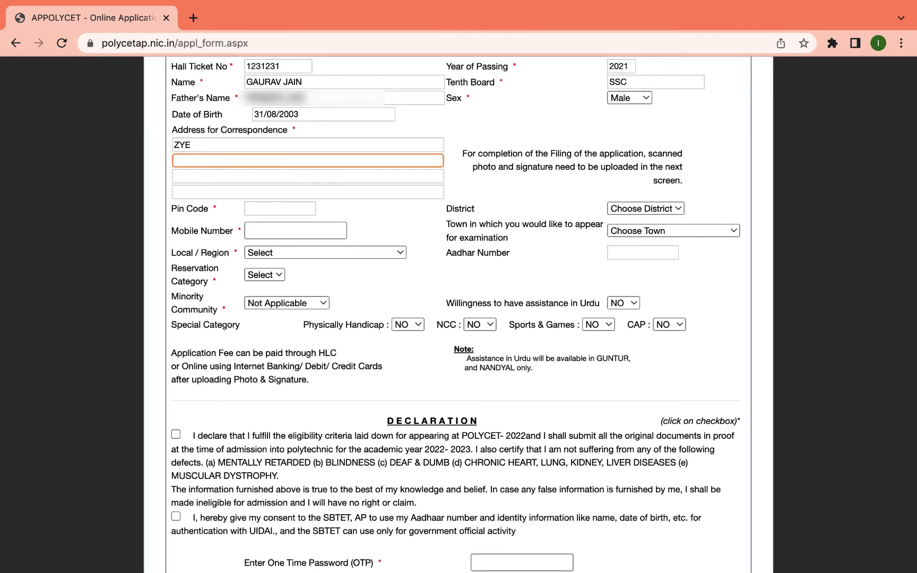
text(XYZ)
key(shift+Tab)
text(FL)
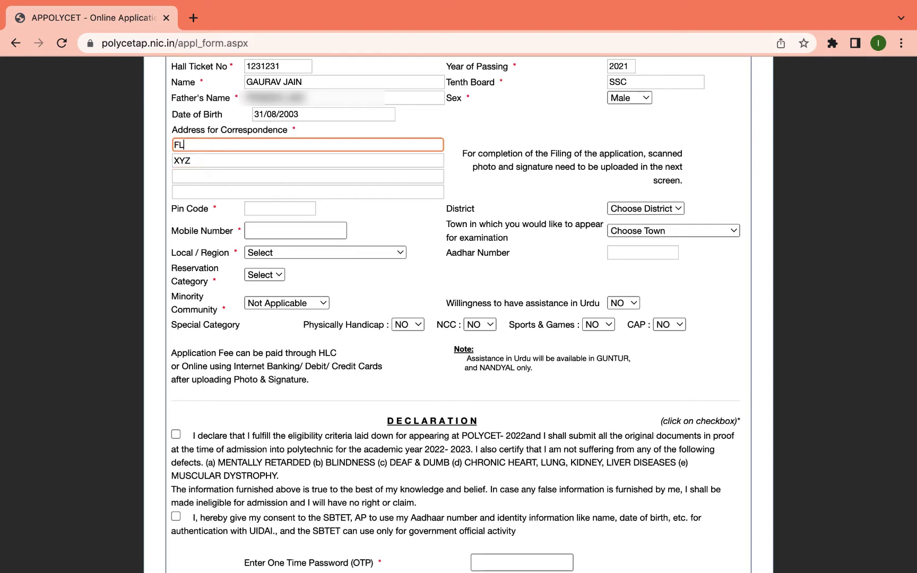
text(AT NO. 1)
key(Tab)
text(AREA )
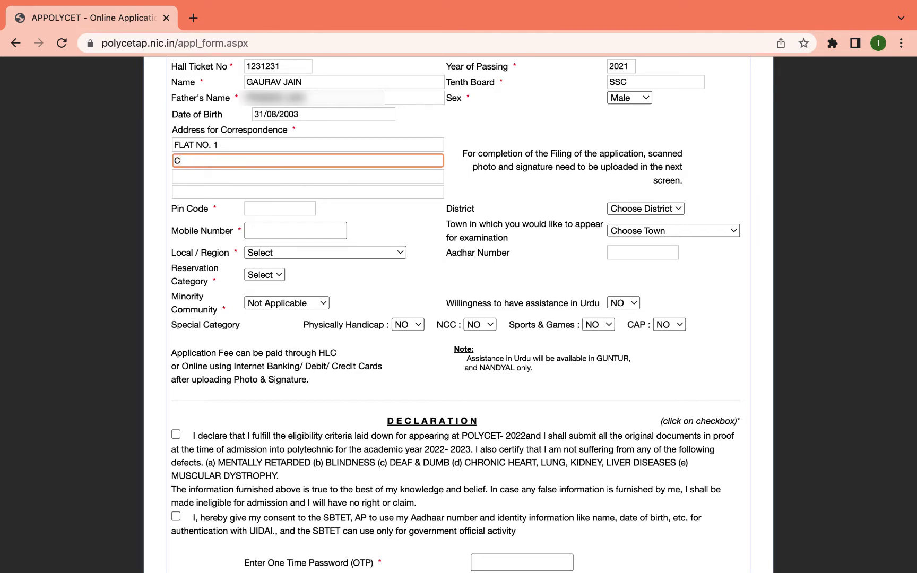
text(NAME)
key(Tab)
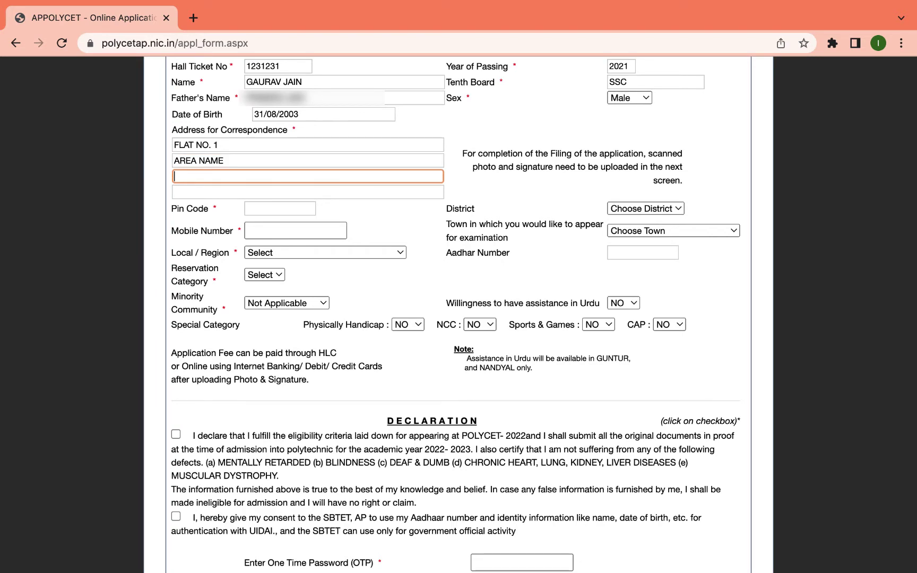
text(L)
key(BackSpace)
text(LOCALITY)
key(Tab)
text(NEAR BY)
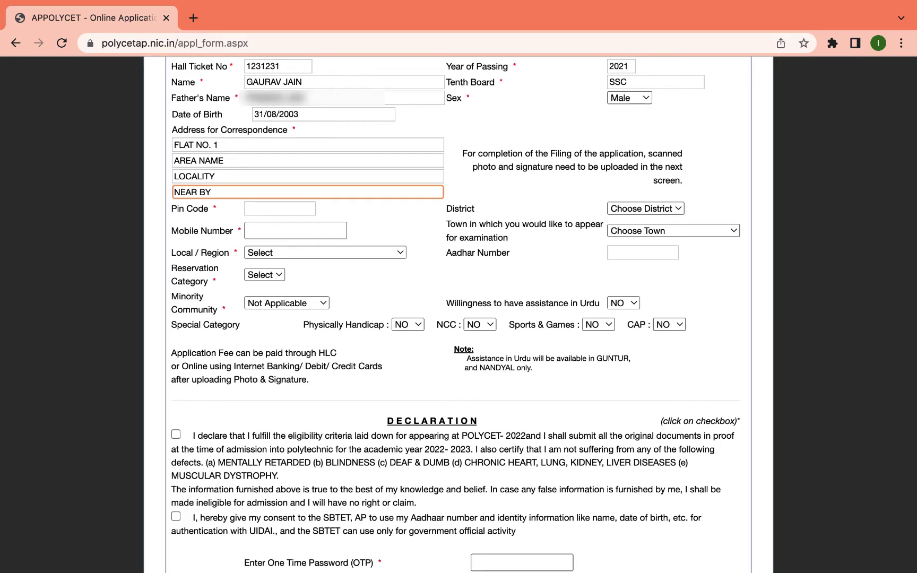
Enter the pin code, choose Kadapa as the district, and fill in the mobile number.
key(Tab)
text(51)
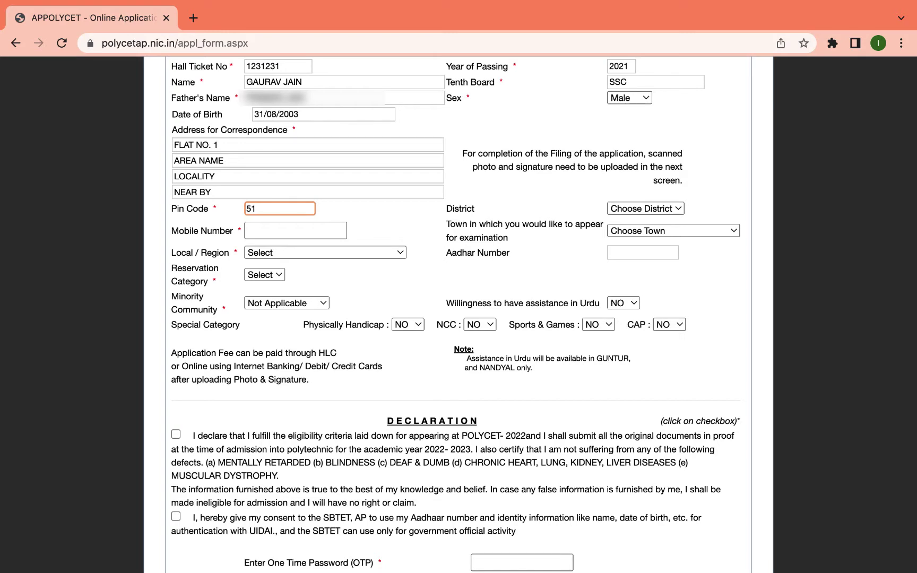
text(6150)
click(677, 209)
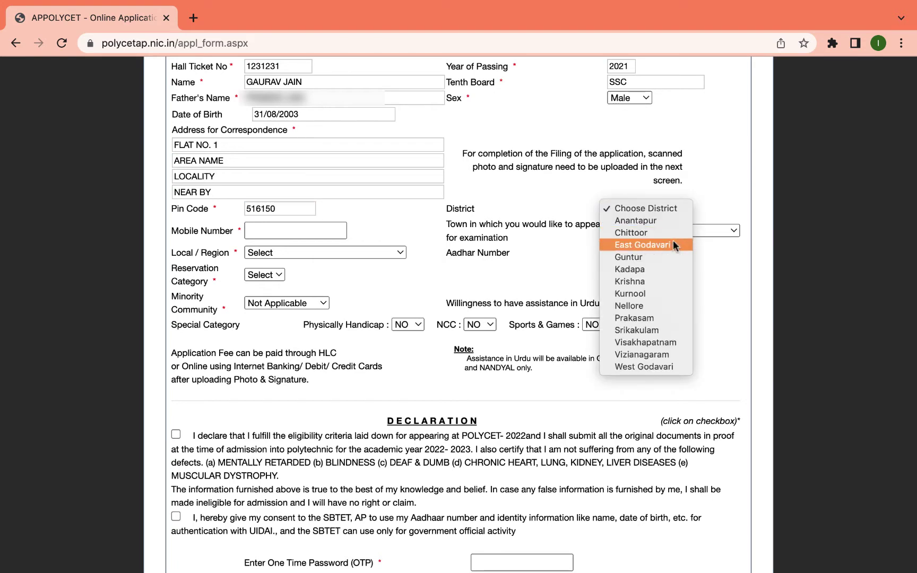
click(673, 272)
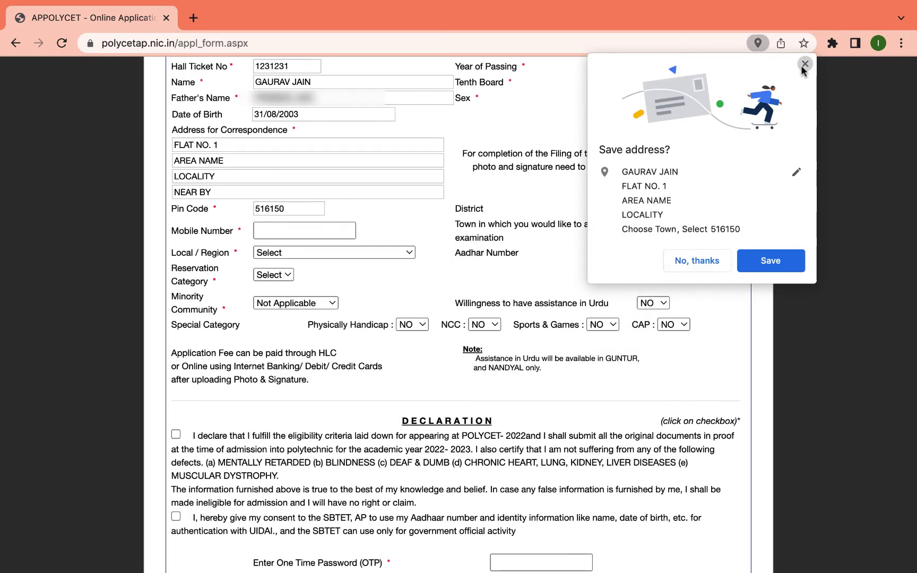
click(806, 64)
click(312, 232)
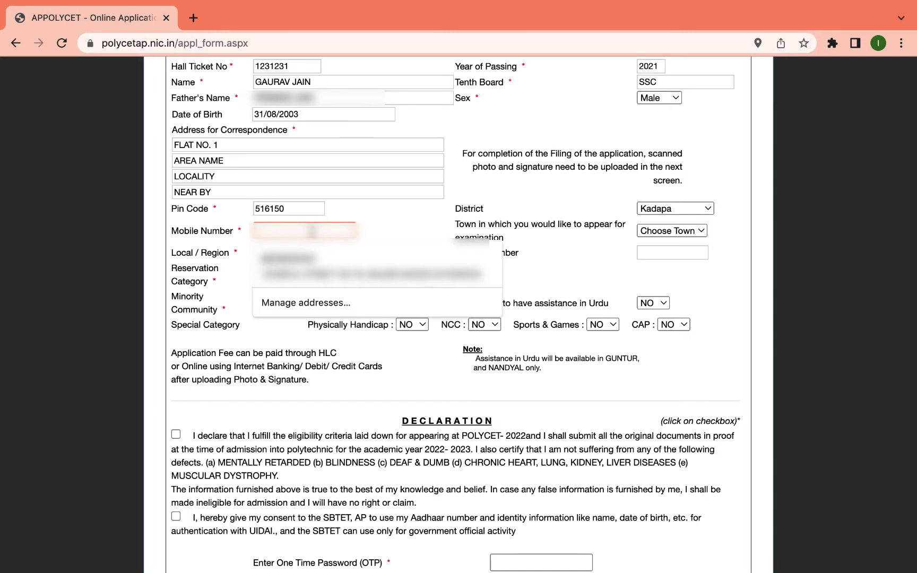
text(98)
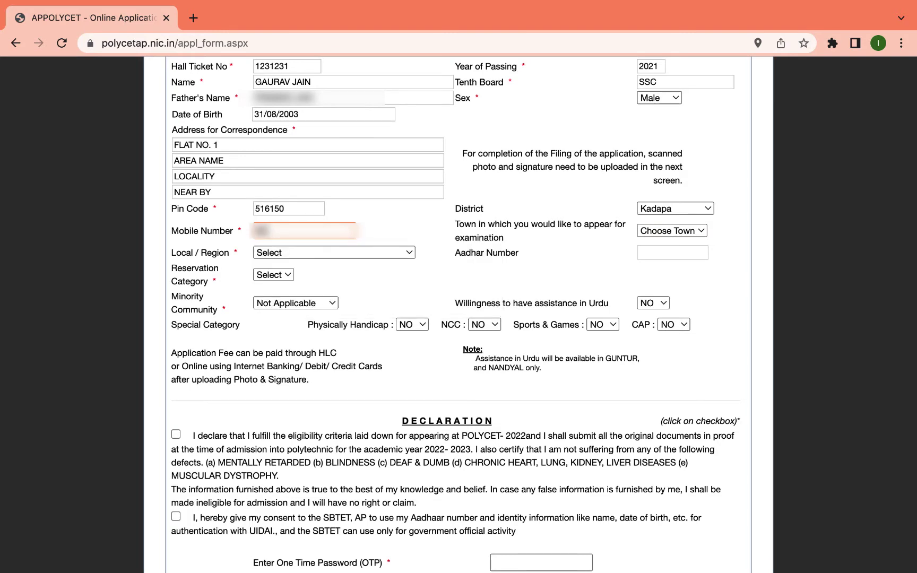
text(765)
text(12345)
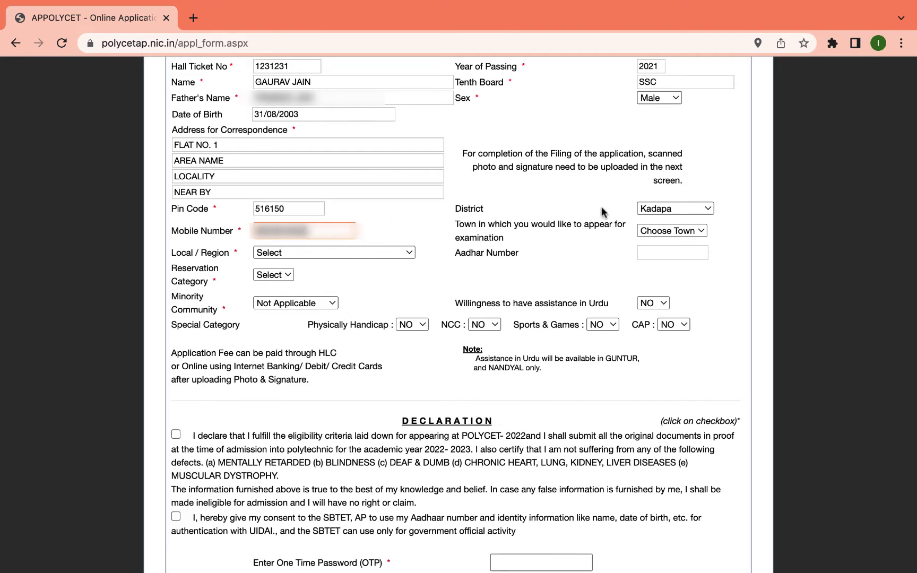
Set exam town KADAPA, Andhra University Region, reservation category OC, and EWS NO.
click(653, 233)
click(653, 242)
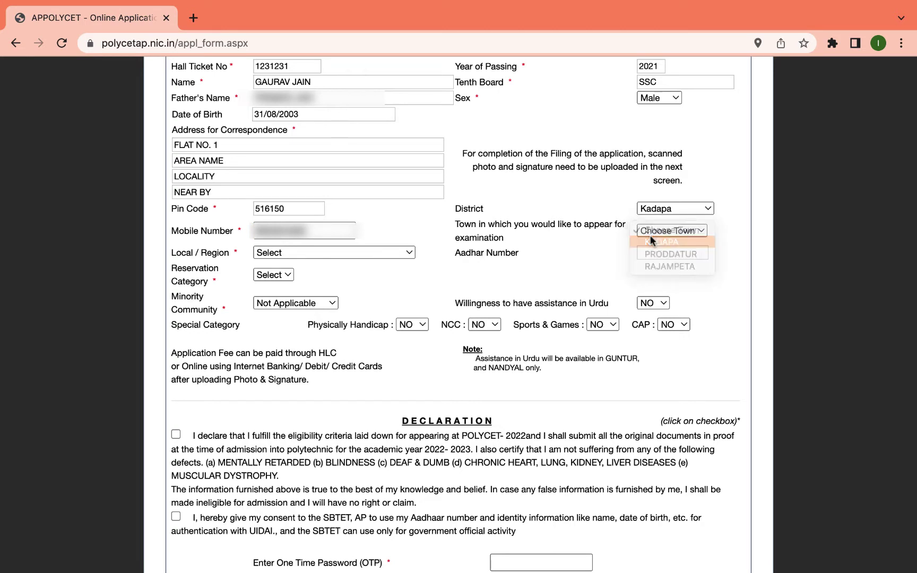
click(336, 253)
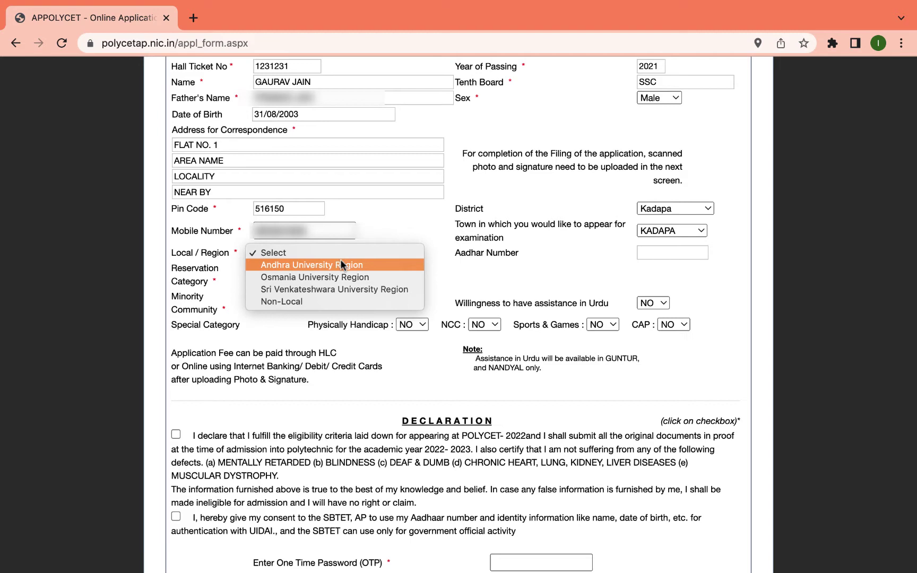
click(340, 263)
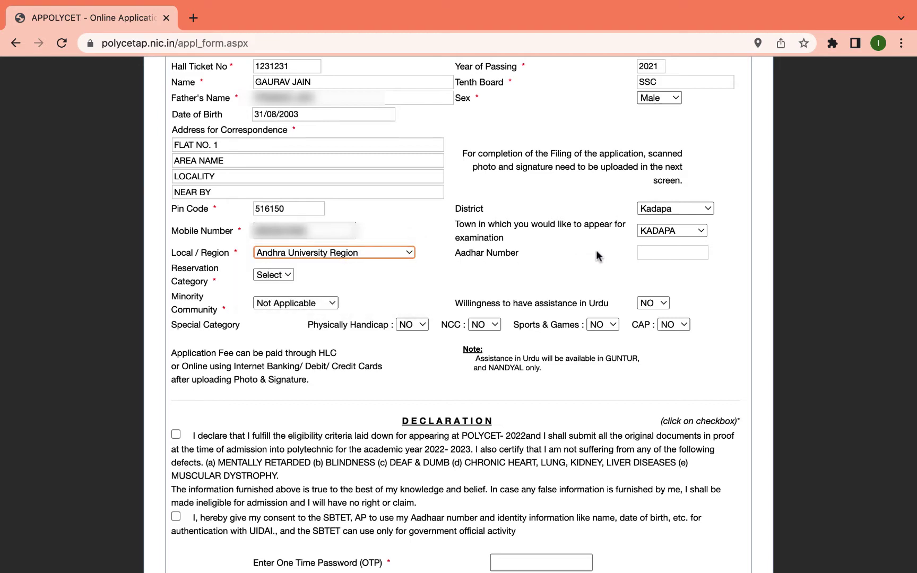
click(260, 270)
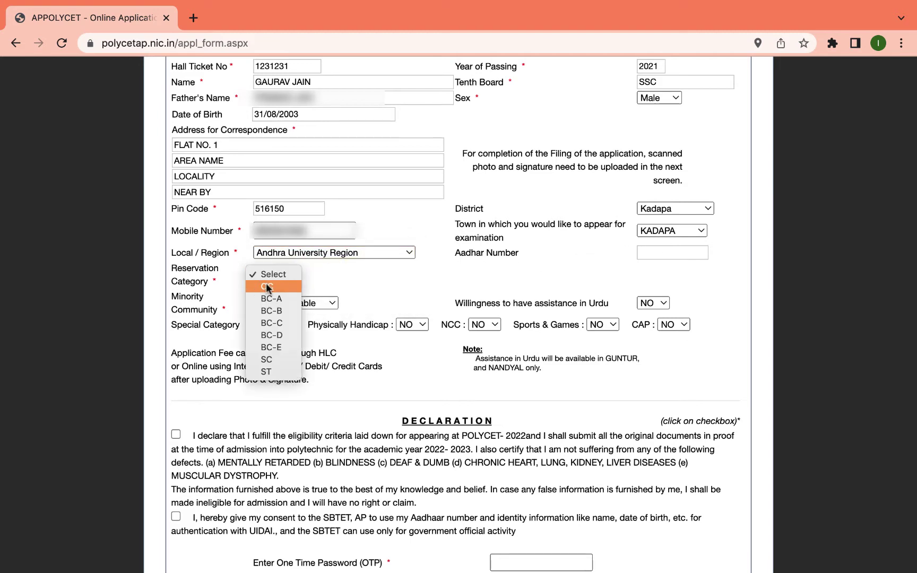
click(279, 286)
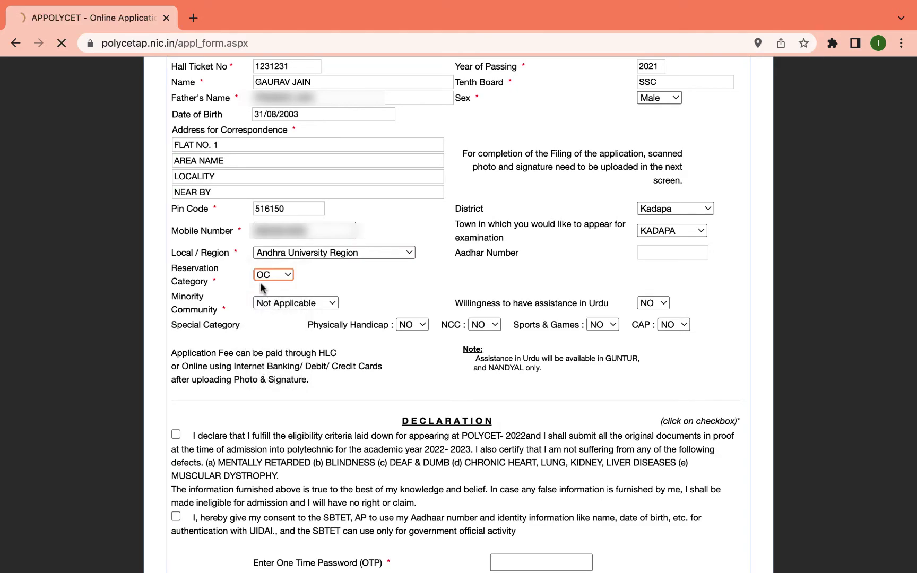
click(669, 273)
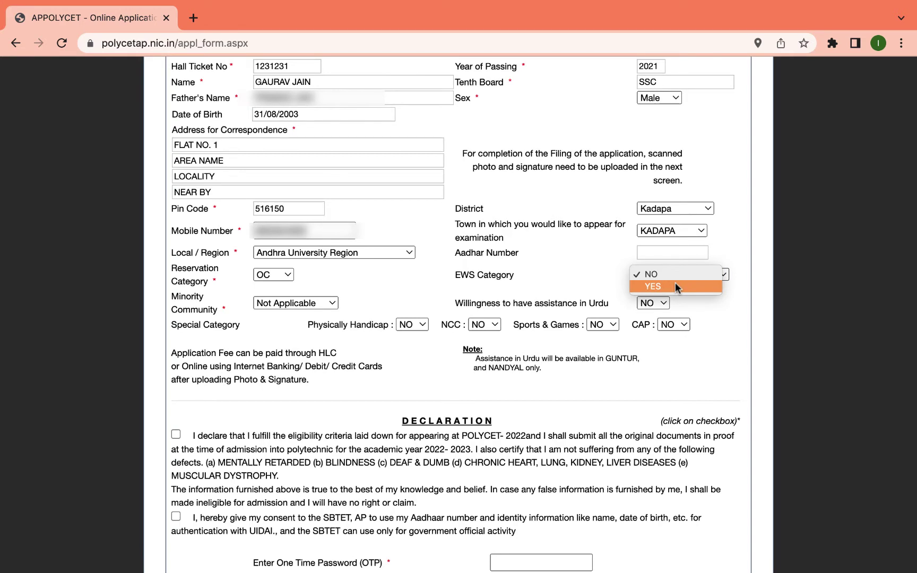
click(662, 275)
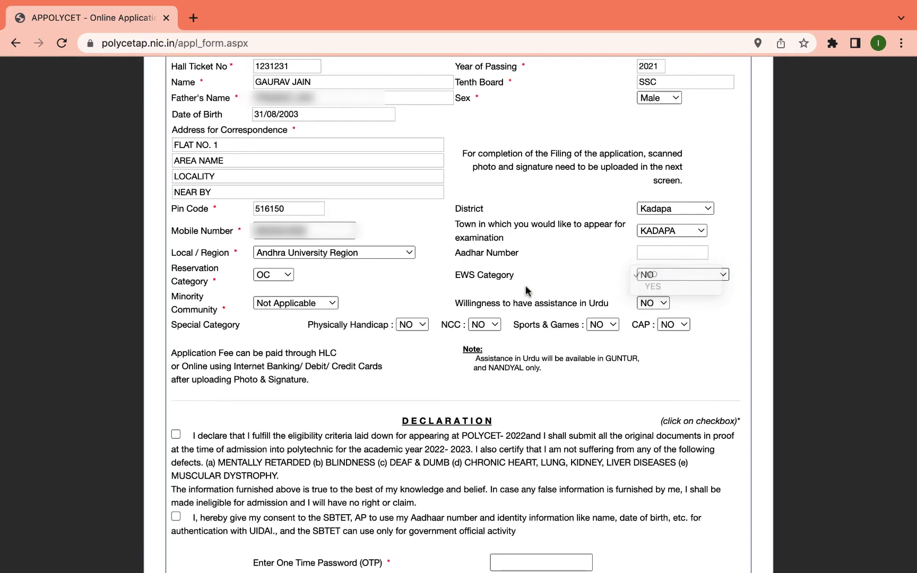
Leave minority as Not Applicable and Physically Handicap, NCC, Sports & Games, CAP at NO.
click(263, 304)
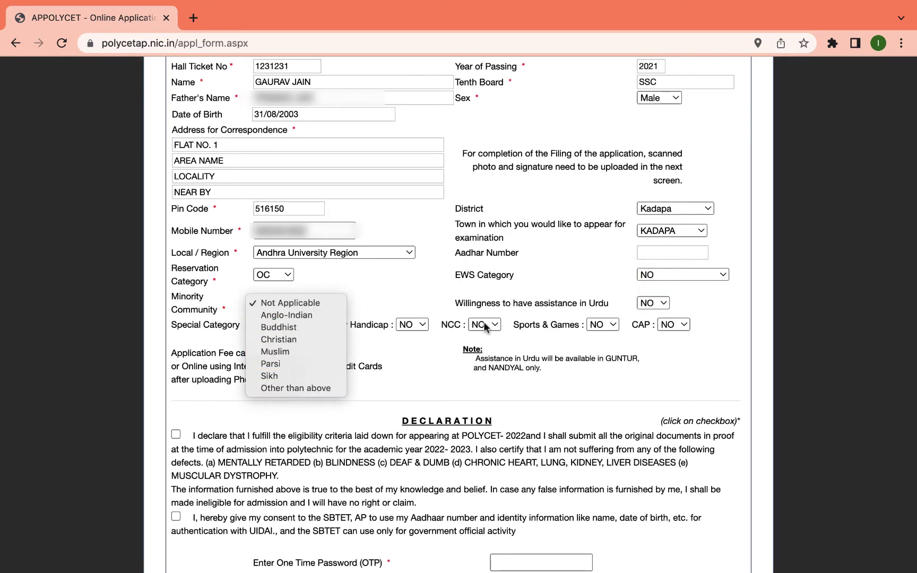
click(616, 293)
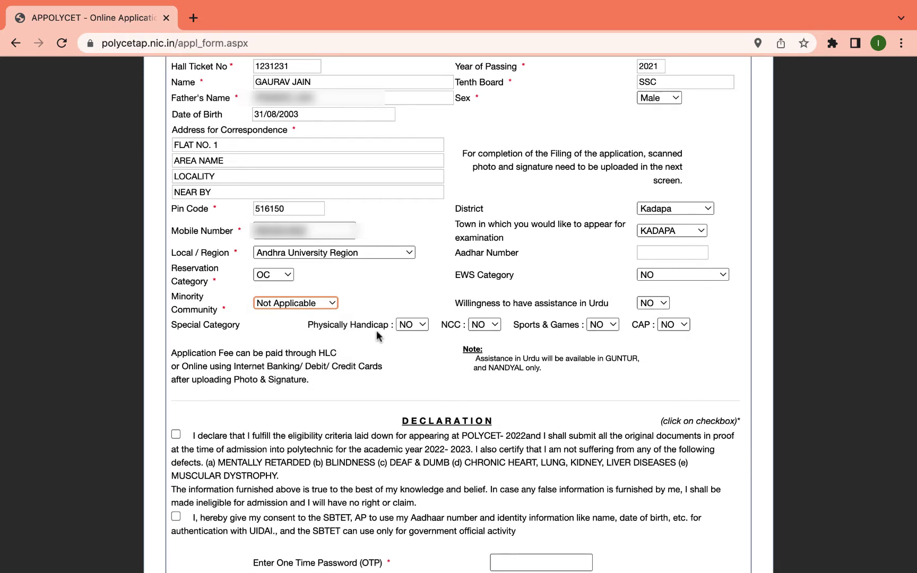
click(422, 325)
click(476, 327)
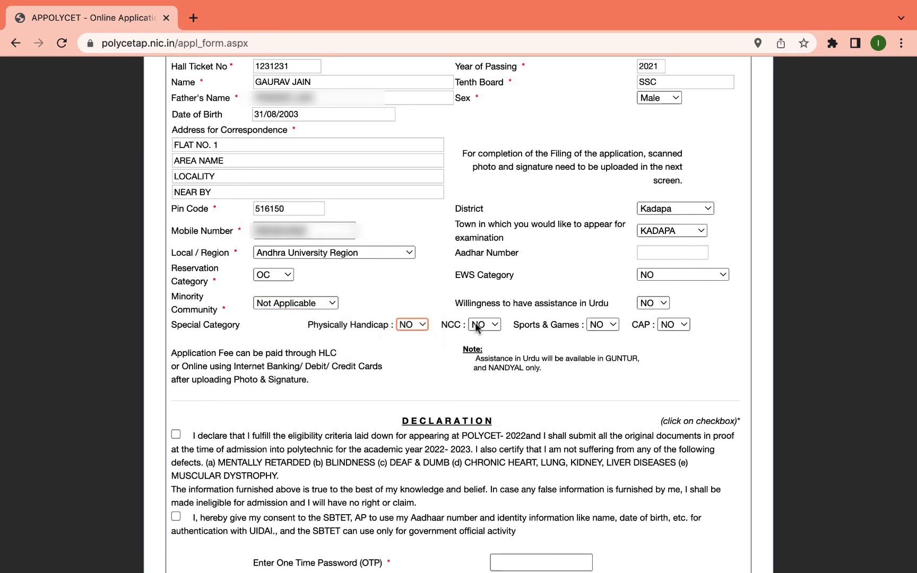
click(477, 327)
click(596, 324)
click(596, 324)
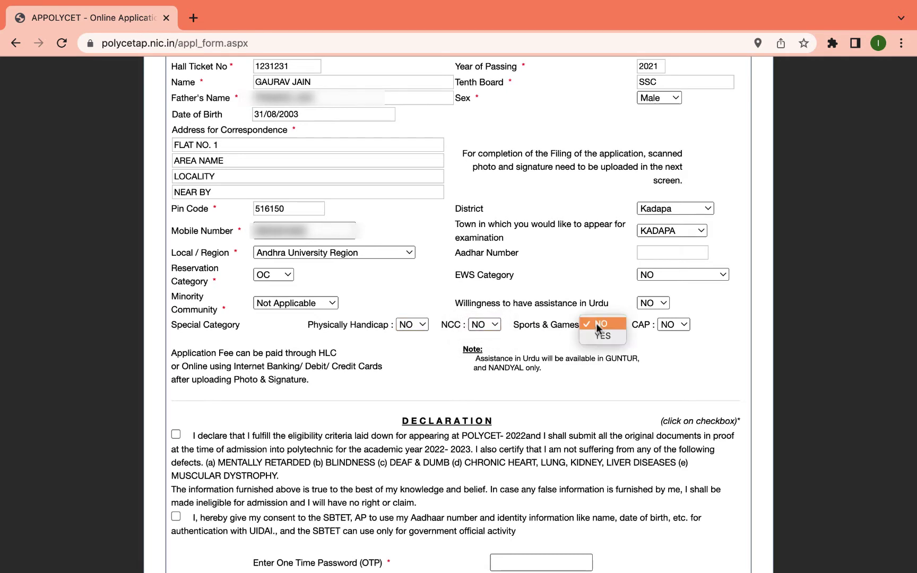
click(672, 324)
click(672, 324)
click(671, 323)
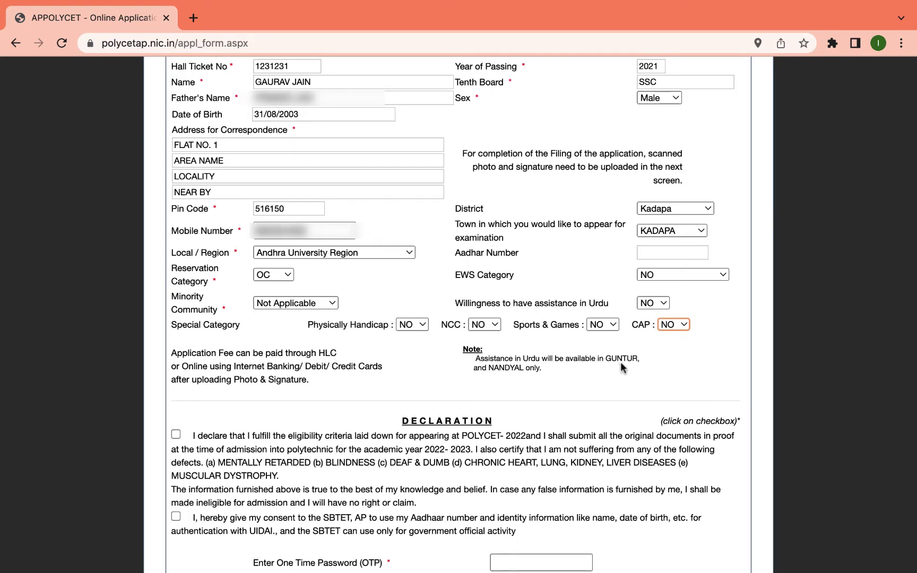
drag(605, 358, 644, 374)
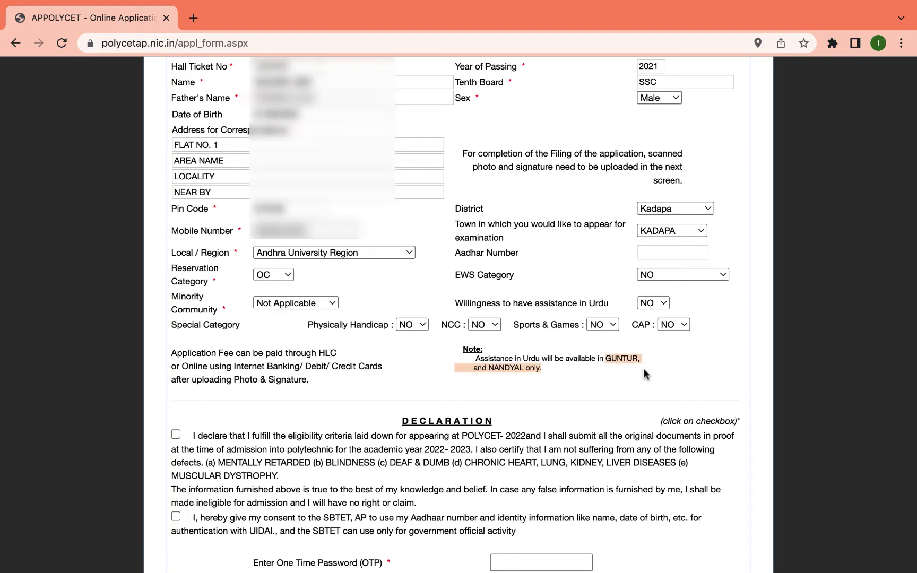
Accept the eligibility declaration and try saving, dismissing the missing Aadhaar number alert.
scroll(606, 402, down, 4)
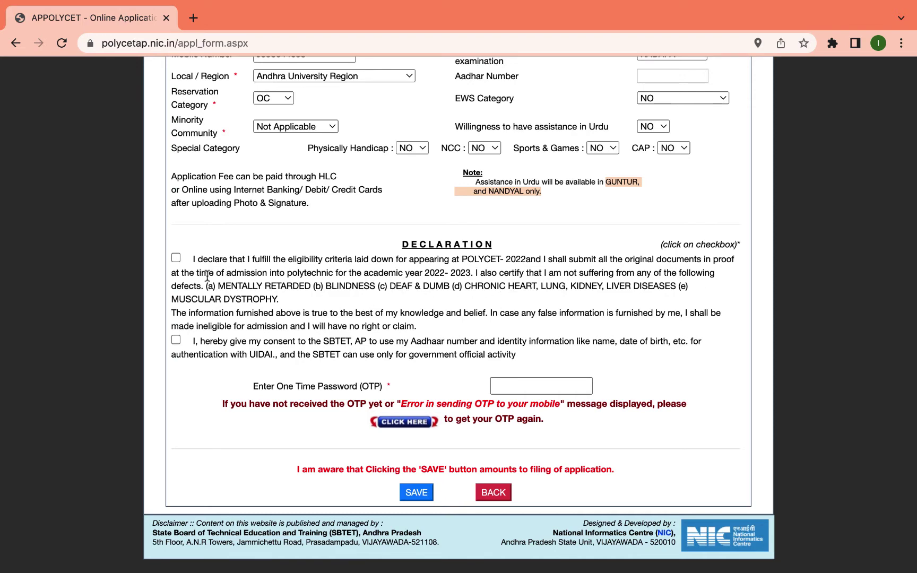
click(176, 258)
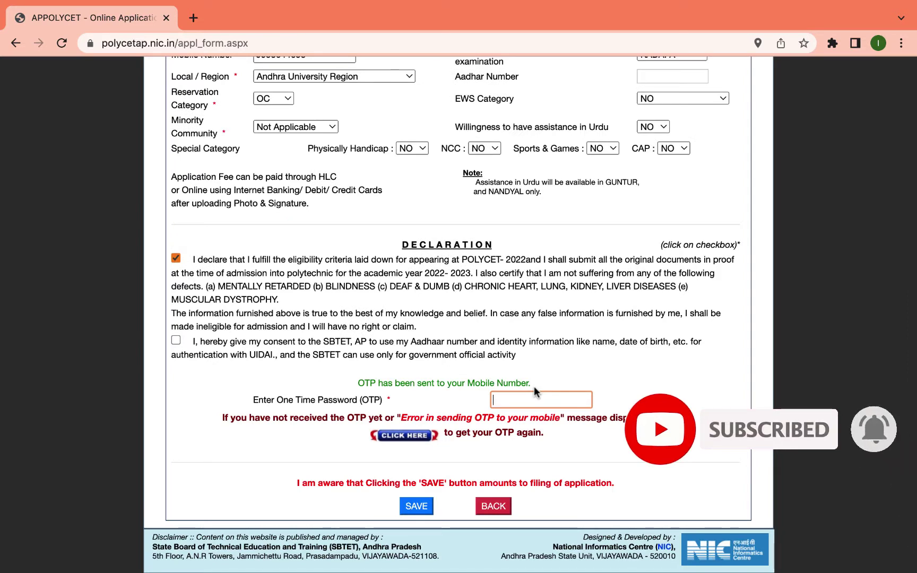
text(52)
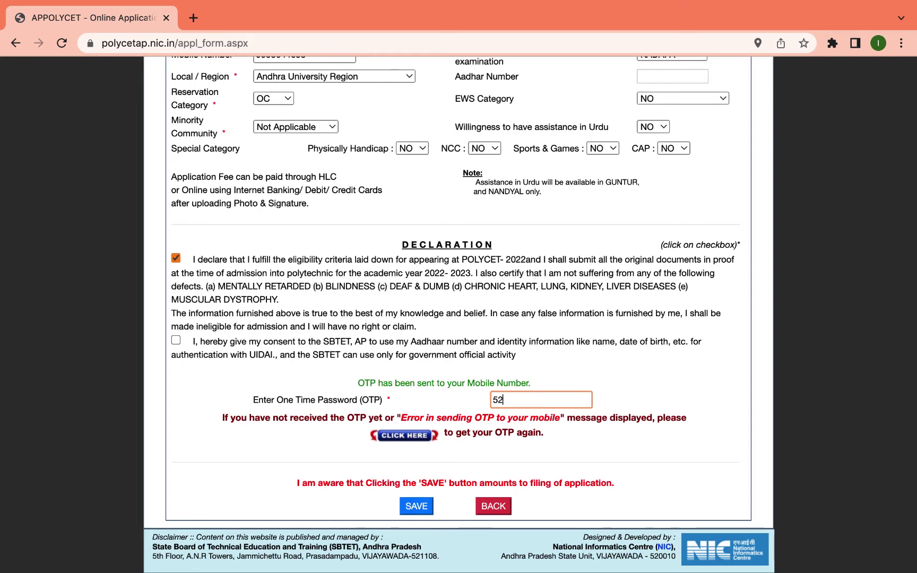
text(3509)
click(416, 506)
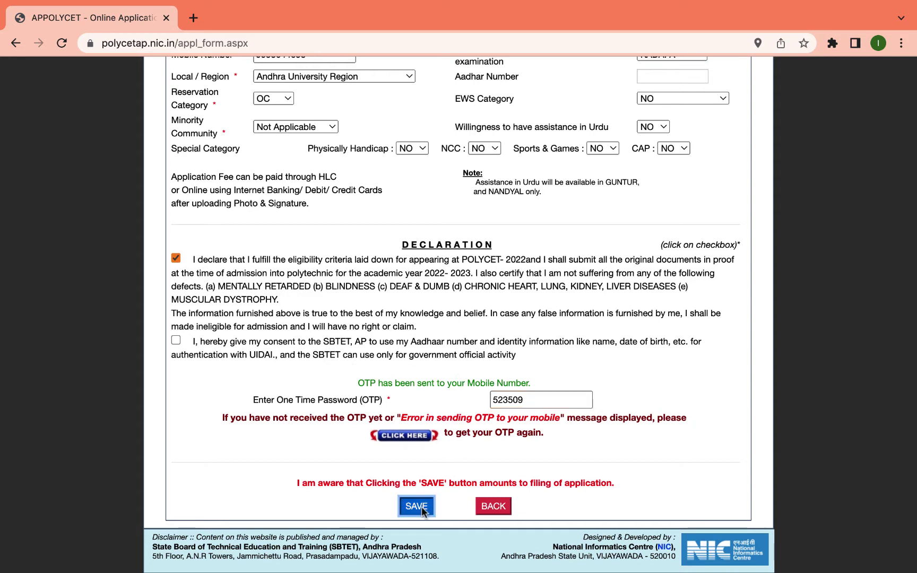
click(583, 123)
Give Aadhaar authentication consent, enter the Aadhaar number, and save the application.
click(176, 341)
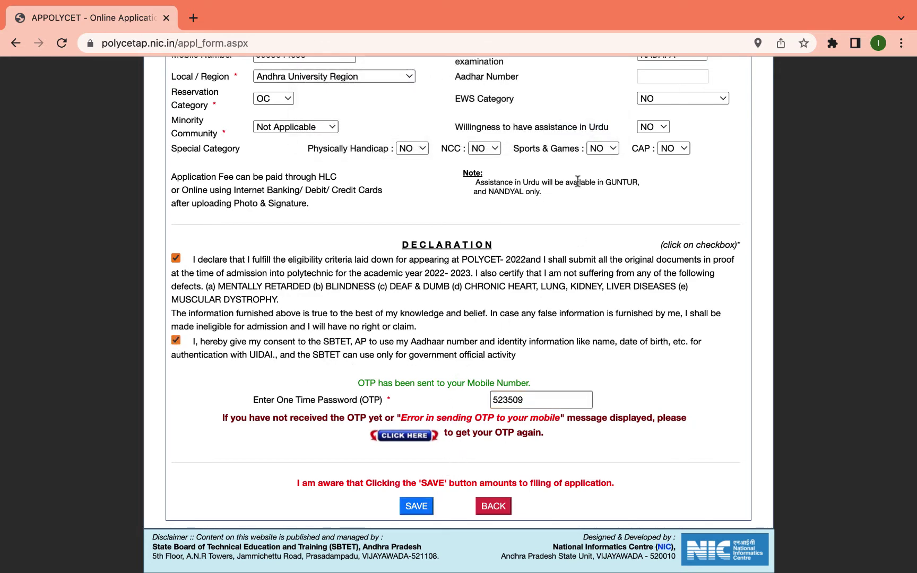
click(653, 77)
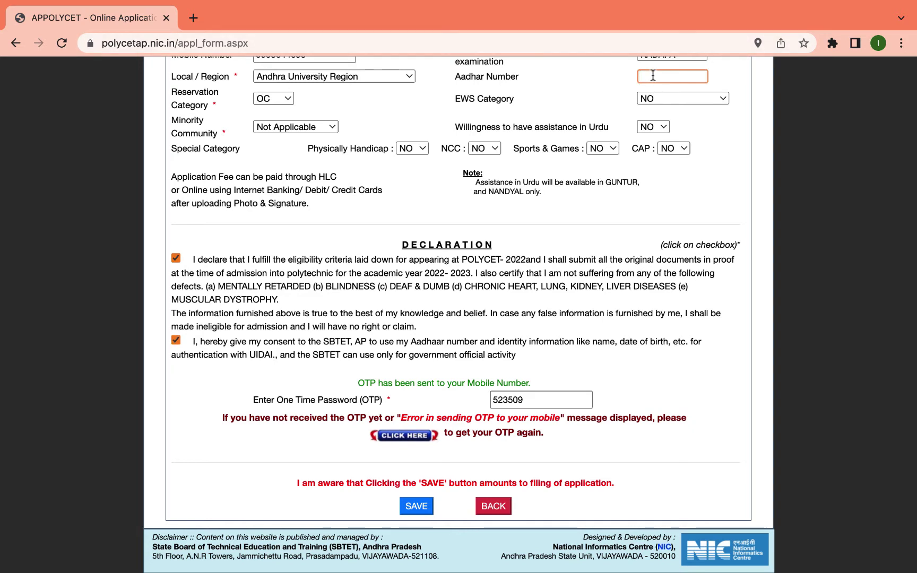
text(123412341234)
click(417, 509)
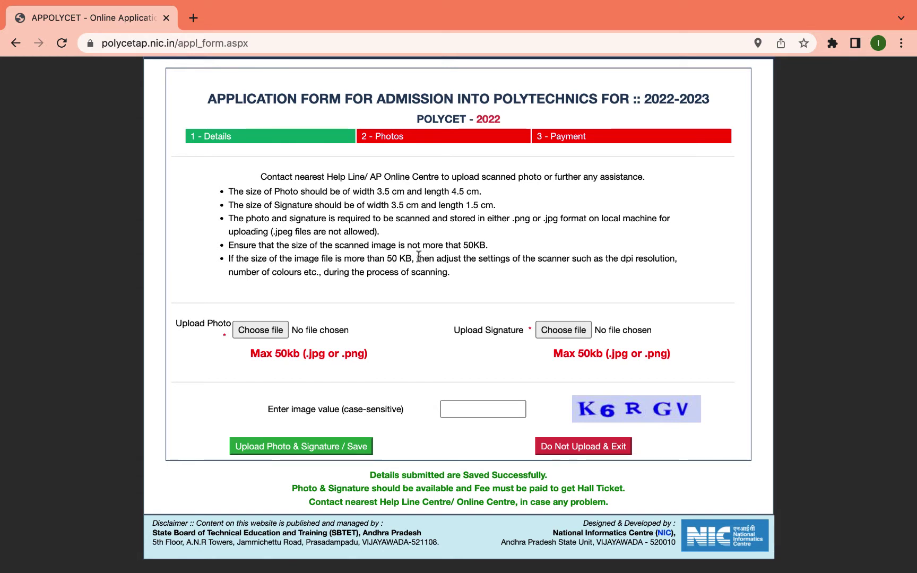
Select the compressed photo and signature images, within the 50kb size limit.
drag(250, 353, 393, 359)
click(284, 338)
click(284, 338)
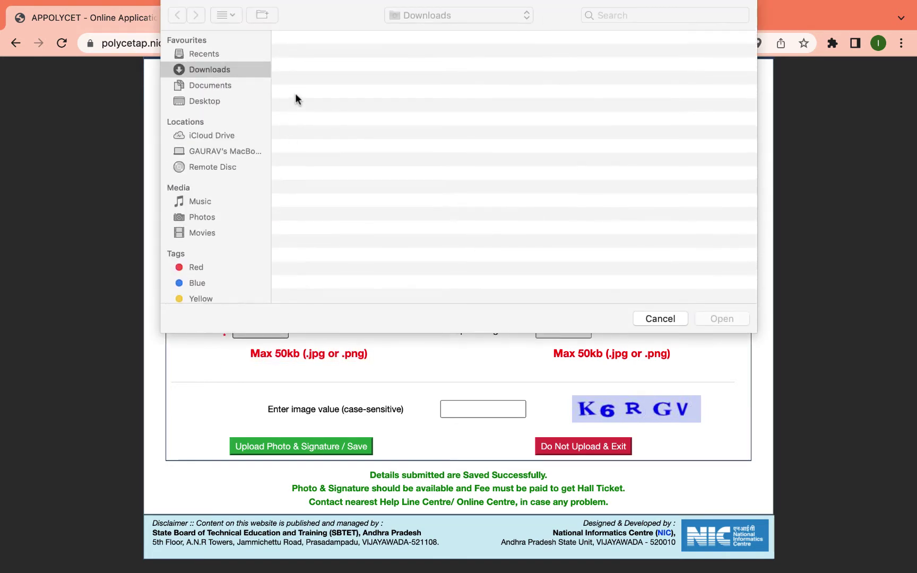
double_click(291, 98)
click(557, 329)
double_click(471, 112)
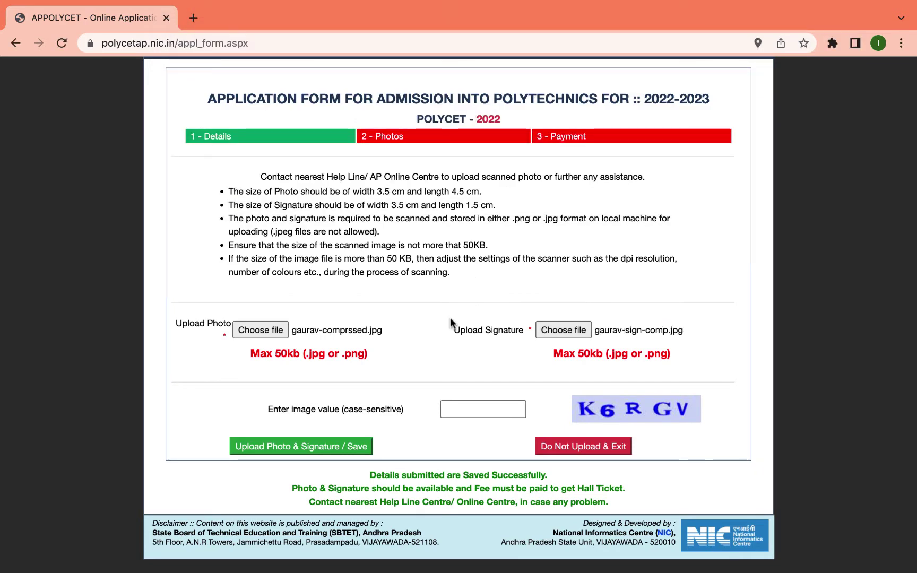
Enter the captcha and upload the photo and signature.
click(466, 410)
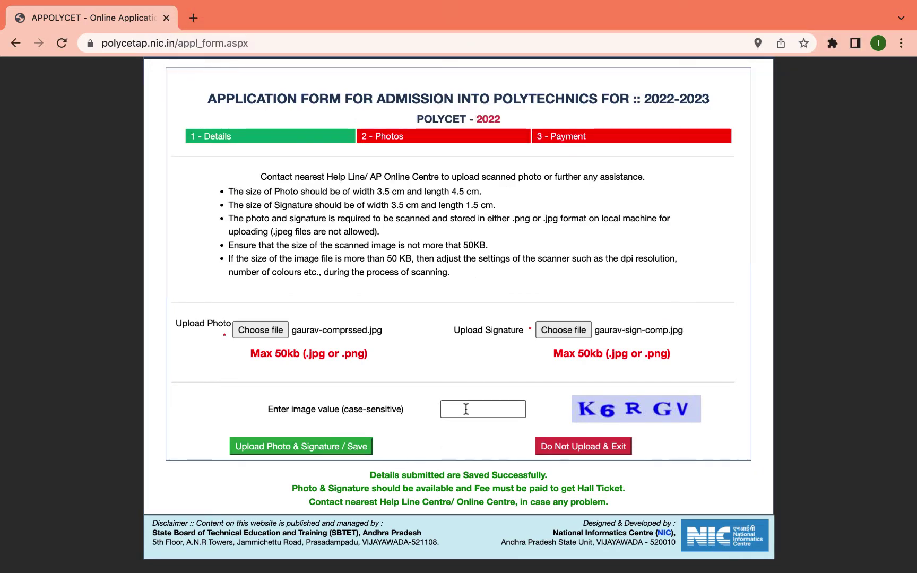
text(K)
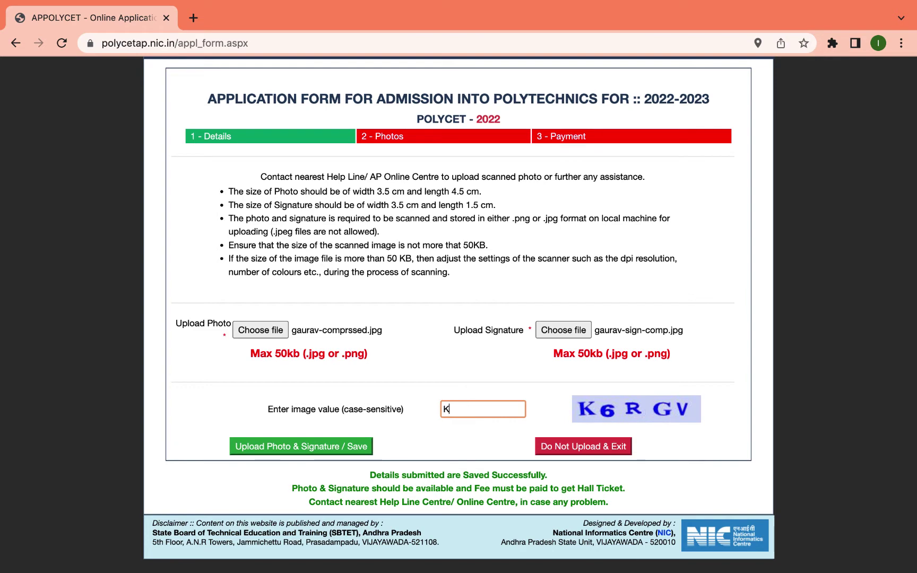
text(6RGV)
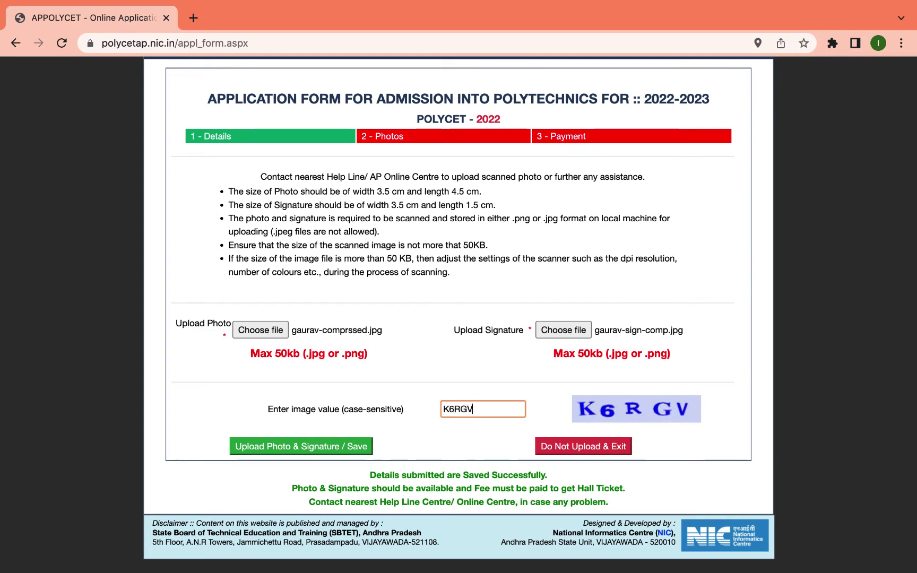
click(307, 447)
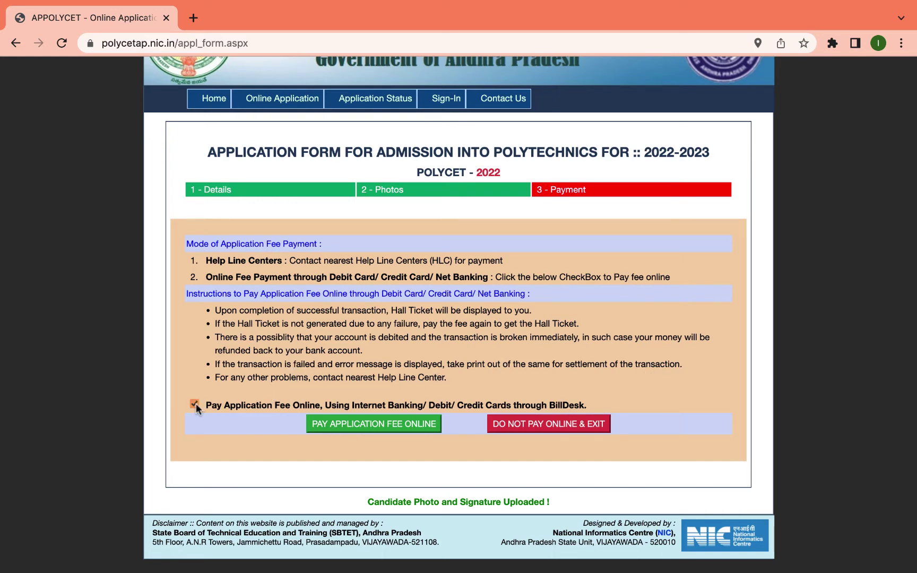
Start paying the application fee online through BillDesk.
click(375, 425)
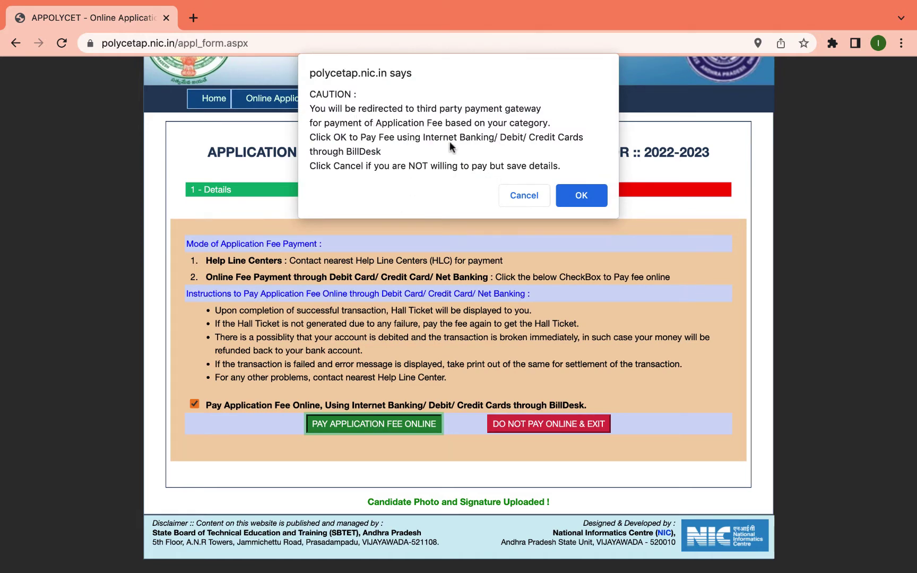
Proceed to BillDesk and browse the debit card, internet banking and wallet payment options.
click(589, 195)
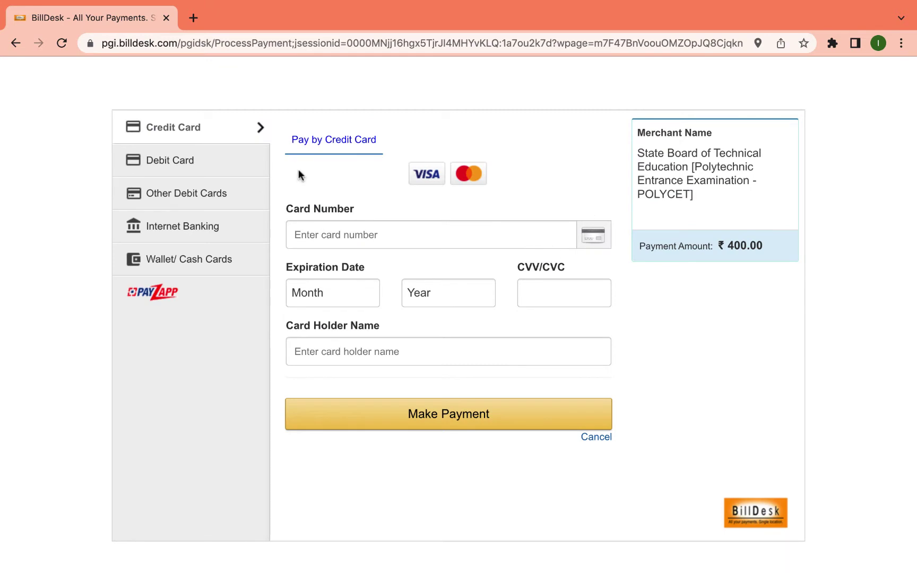
click(237, 159)
click(239, 198)
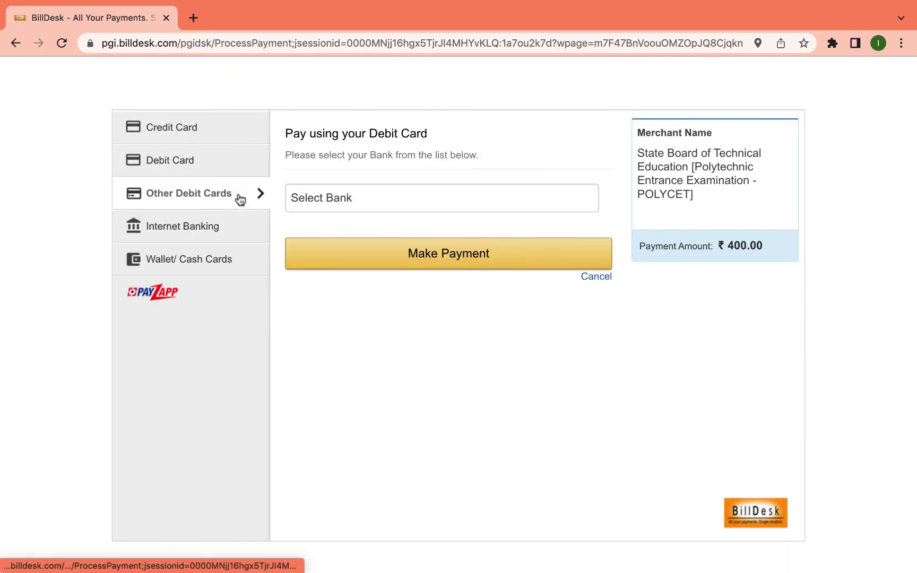
click(236, 235)
click(237, 253)
Cancel the ₹ 400.00 fee payment and abort the transaction.
drag(722, 245, 786, 252)
click(682, 412)
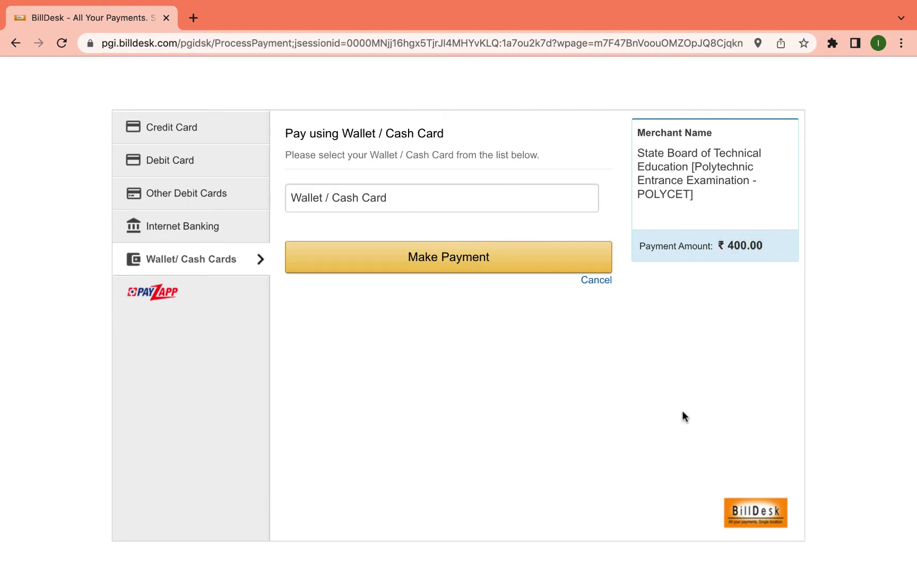
click(598, 281)
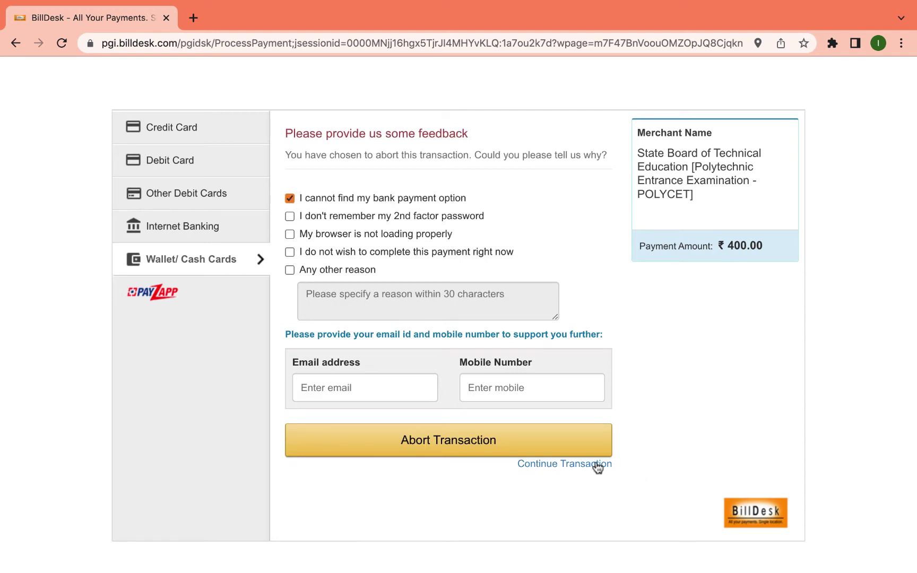
click(572, 436)
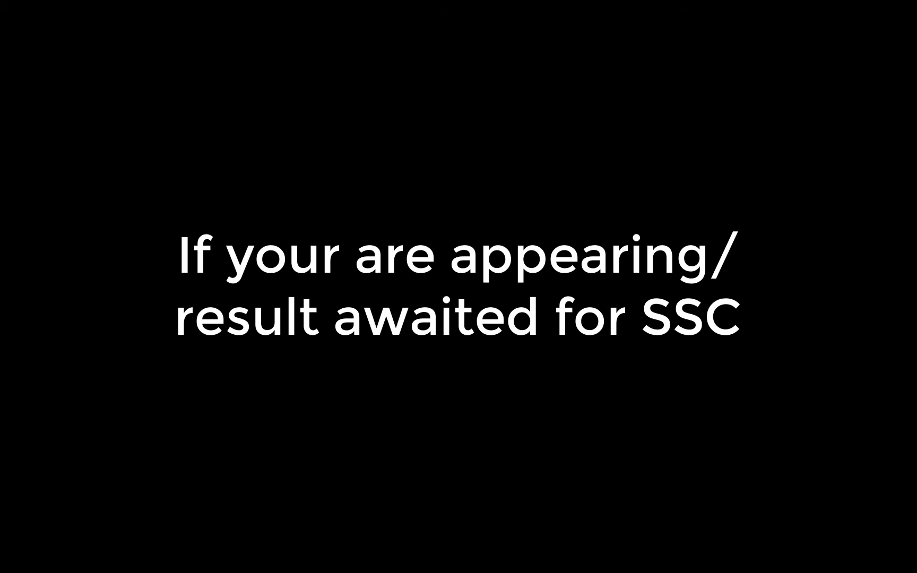
Load polycetap.nic.in in a new tab from the address-bar suggestion.
text(POlycetap.nic.in)
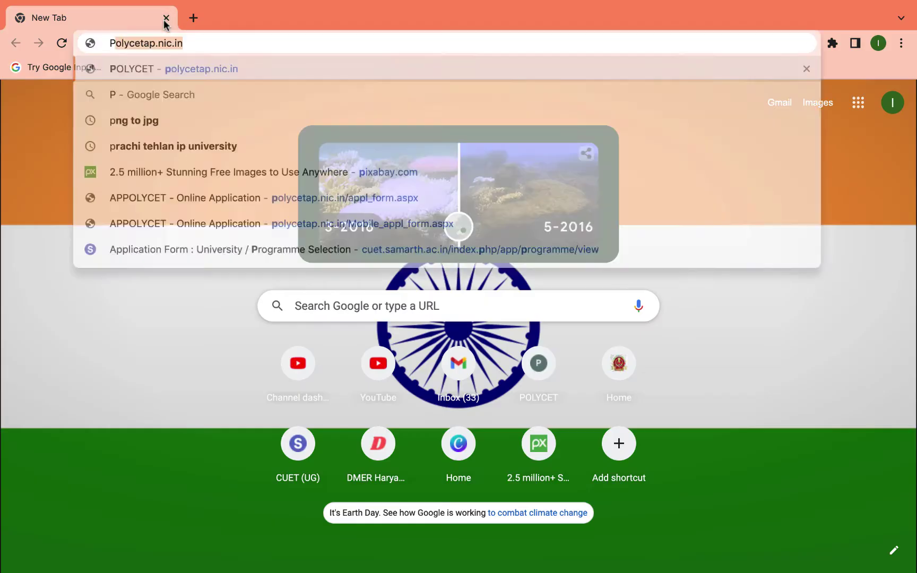
key(Return)
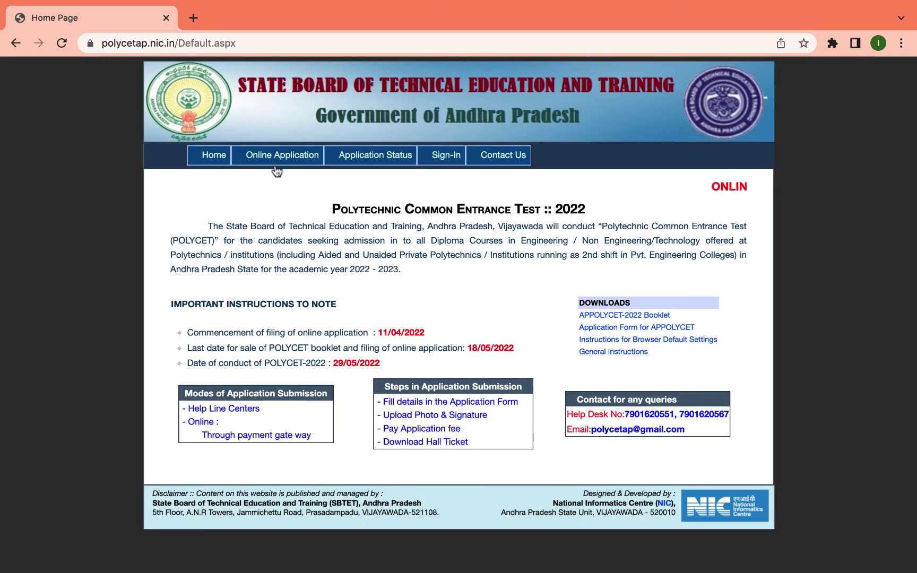
mouse_move(277, 169)
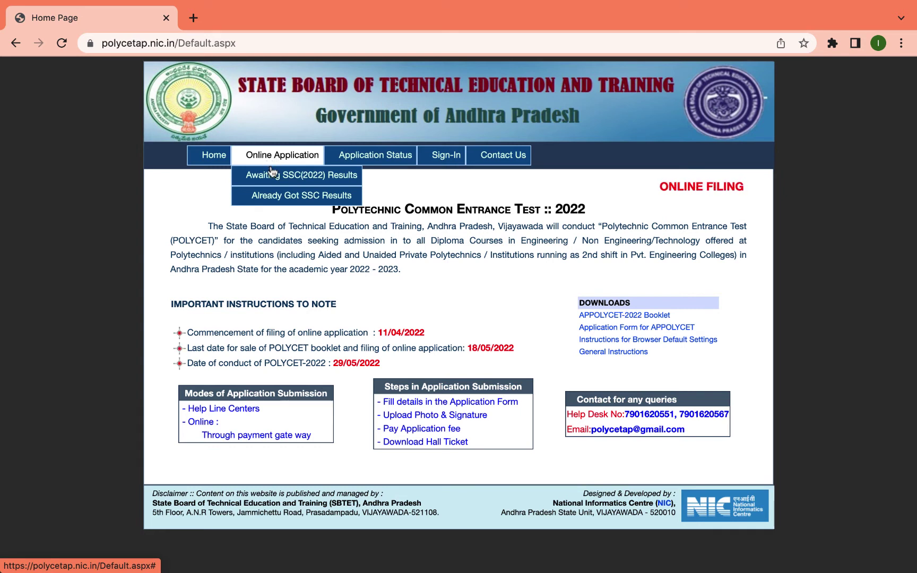
Start an Awaiting SSC(2022) Results application for CBSE and request an OTP to the mobile number.
click(299, 180)
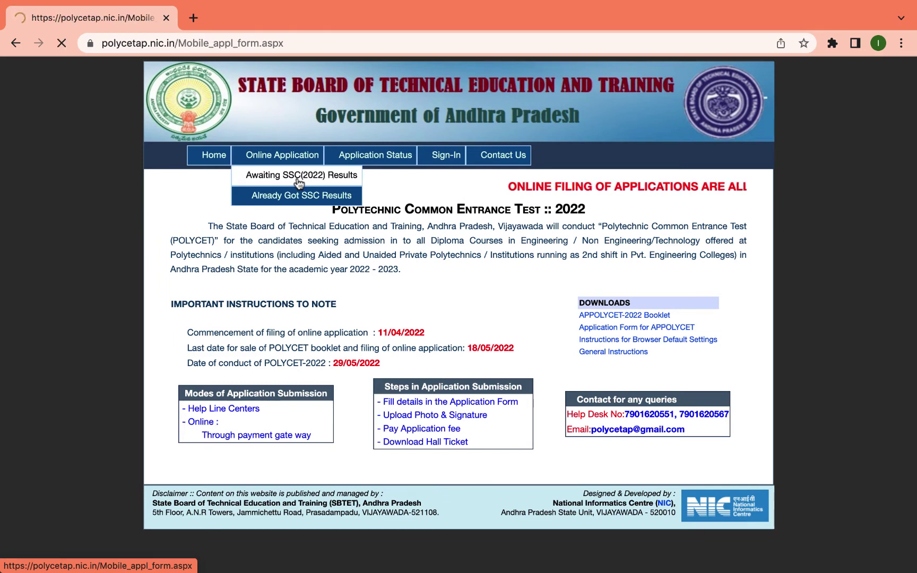
click(270, 311)
click(552, 303)
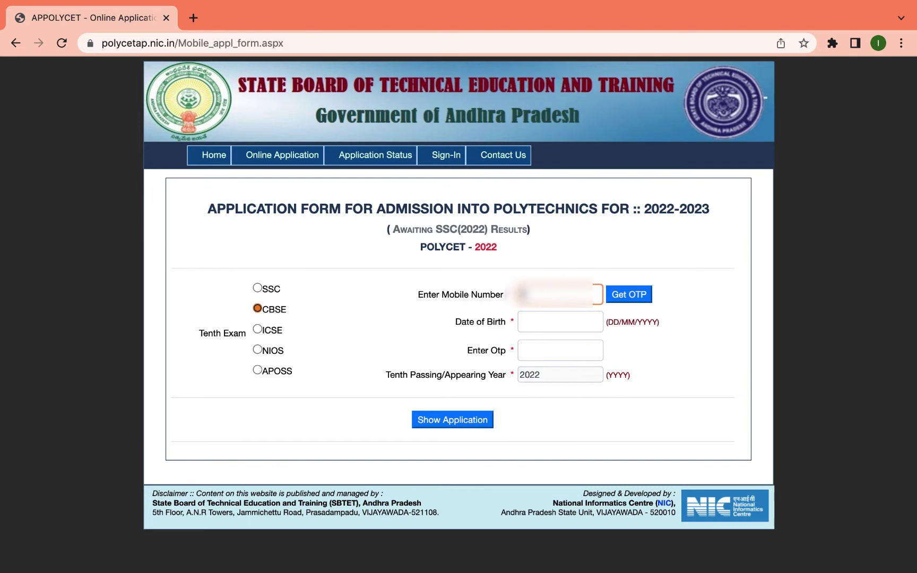
text(984812345)
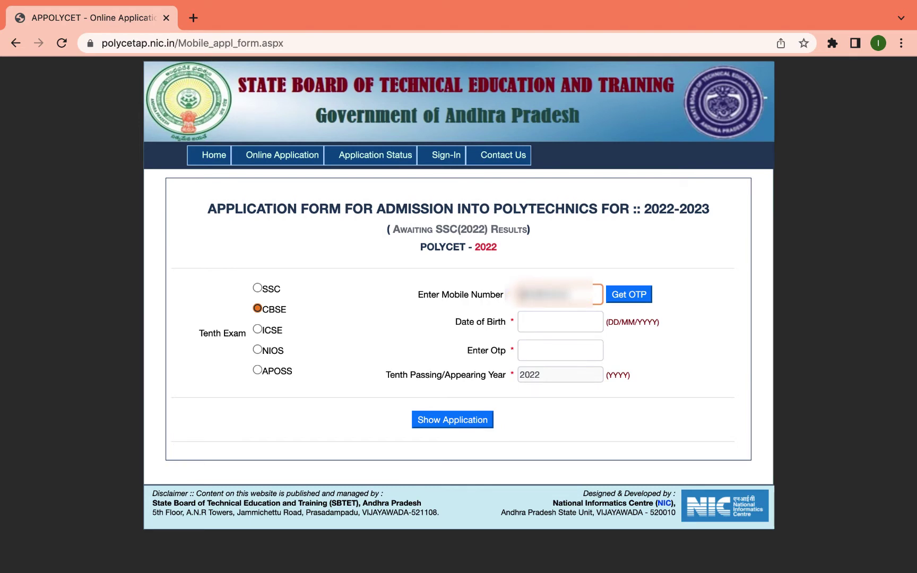
click(629, 294)
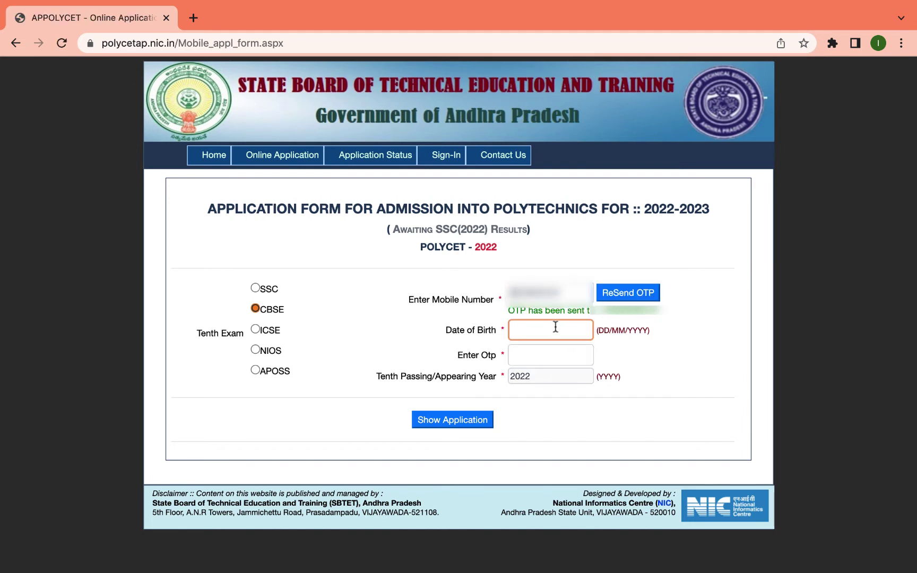
Enter the date of birth and OTP, fix the birth month, and confirm to show the application.
text(23/8/2003)
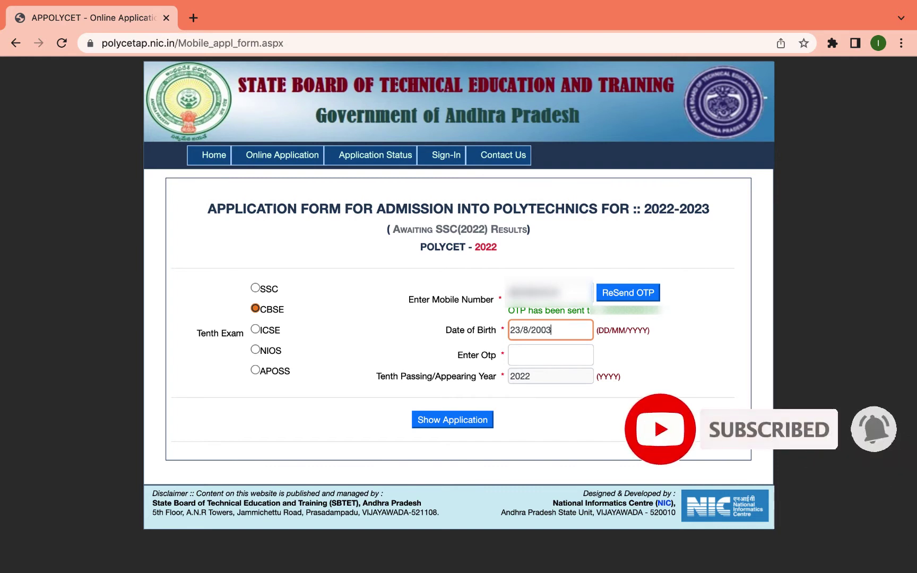
click(549, 354)
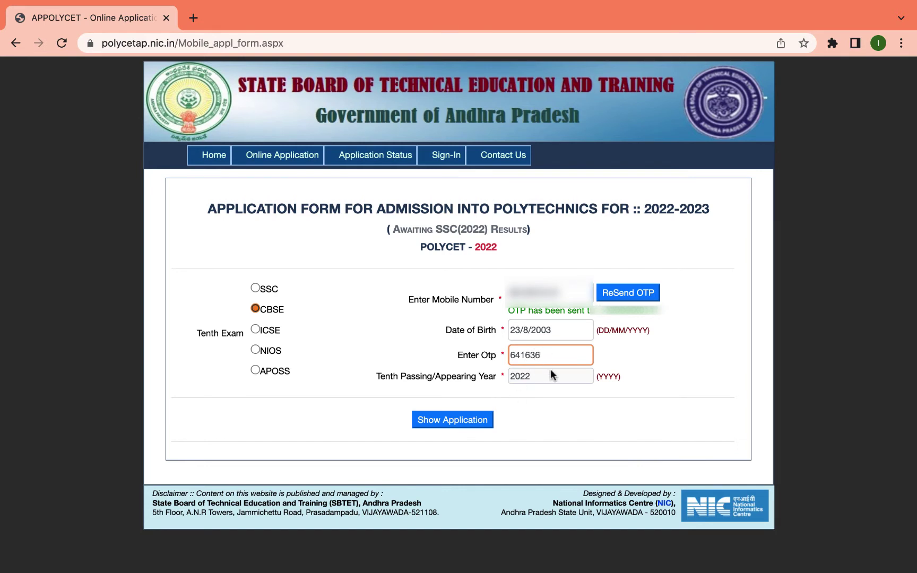
click(460, 419)
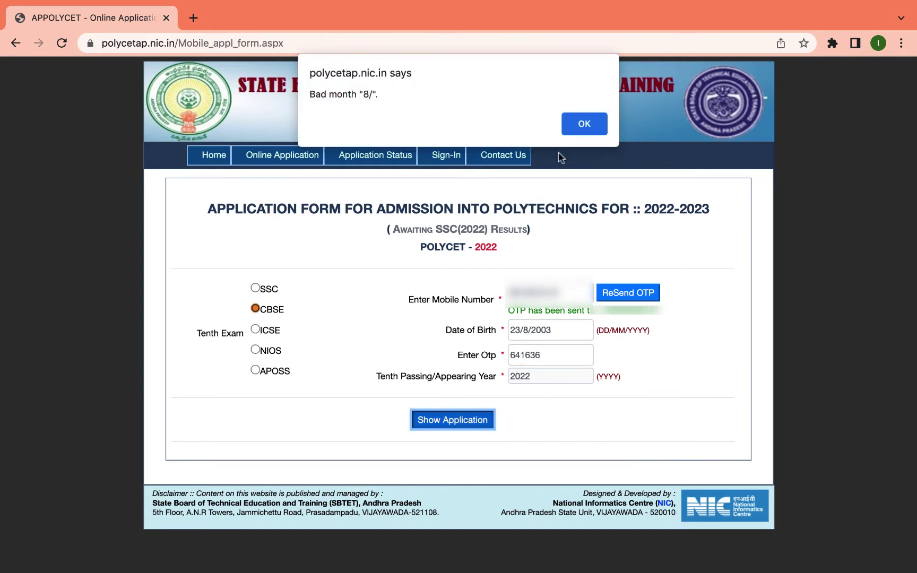
click(584, 123)
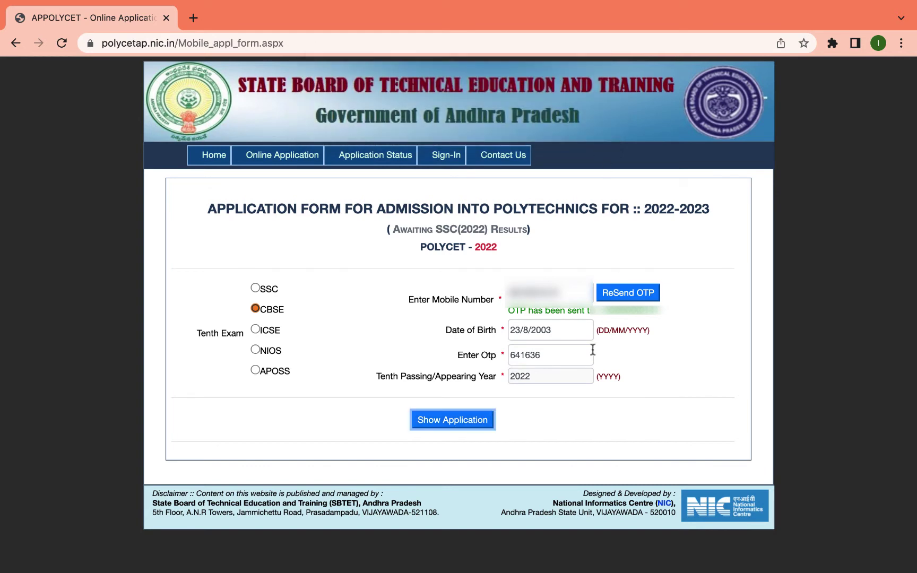
click(527, 330)
text(0)
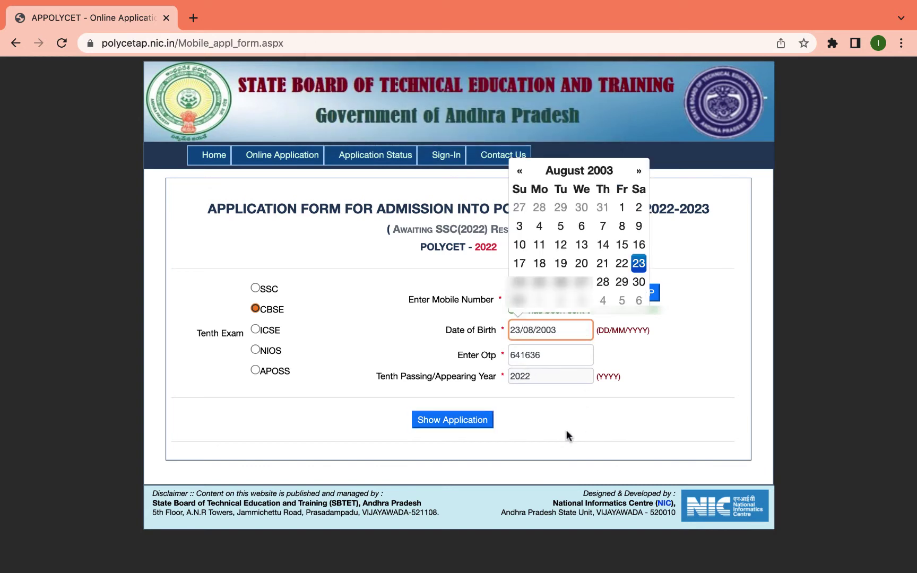
click(476, 420)
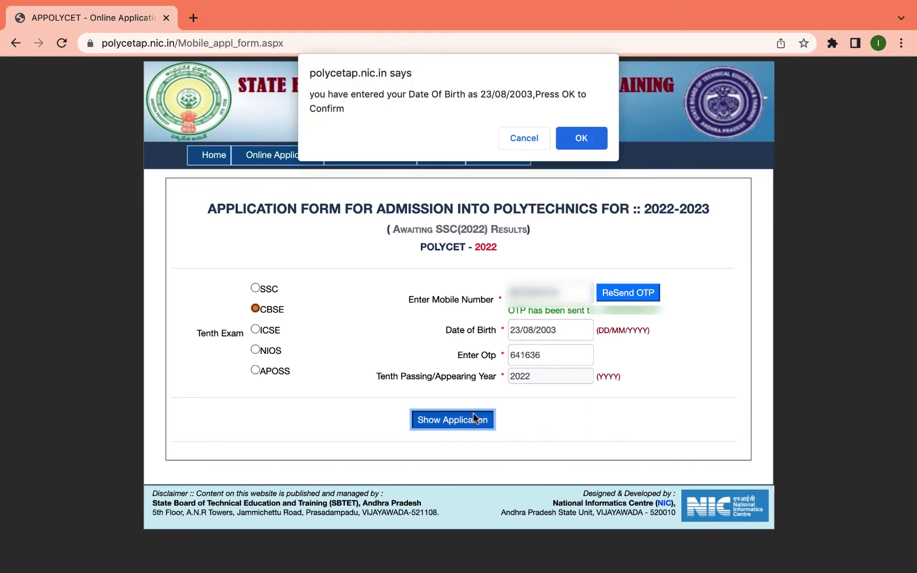
click(581, 138)
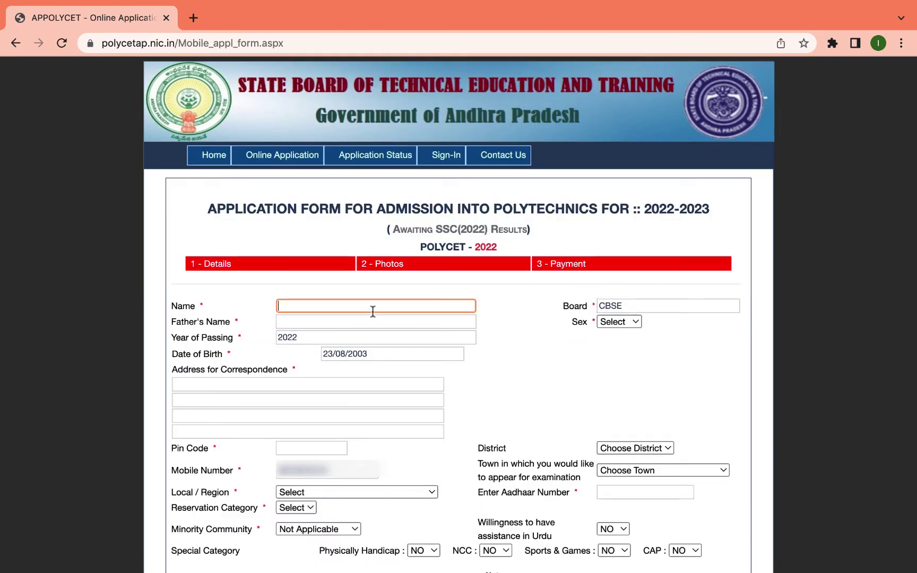
Enter the candidate's and father's names and set sex to Male.
key(Tab)
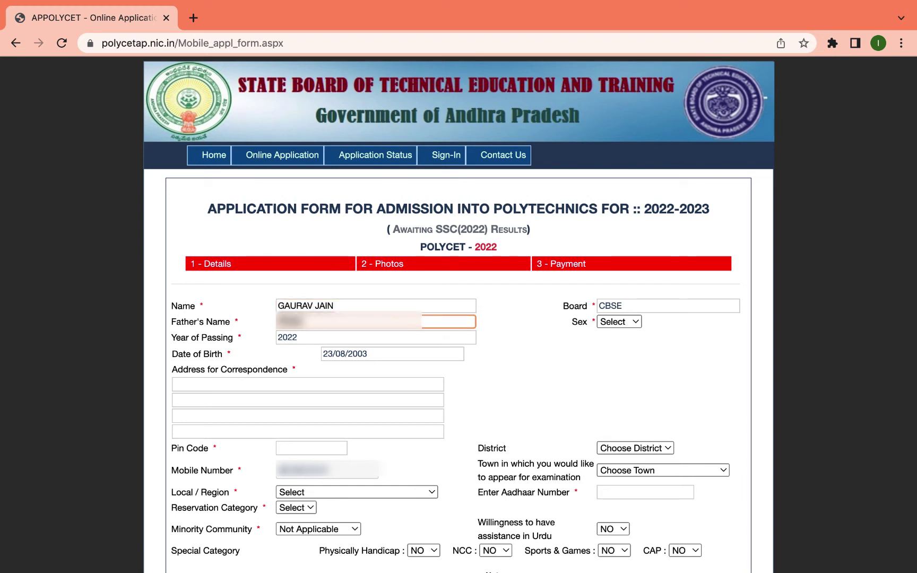
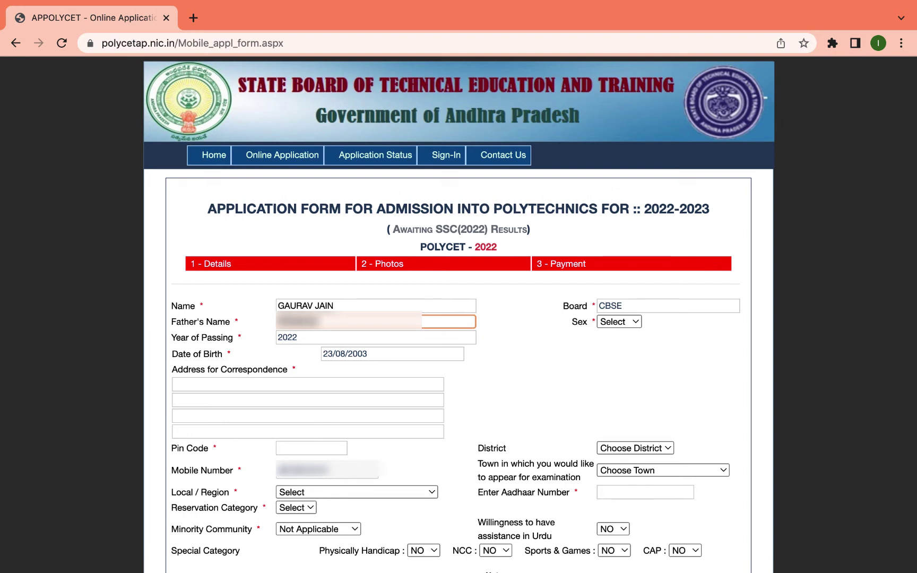
click(629, 320)
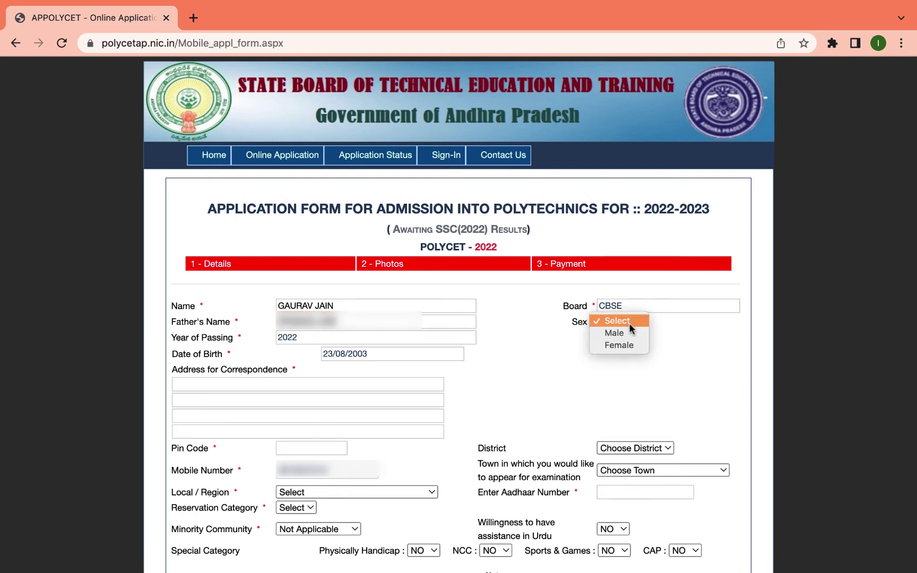
click(629, 329)
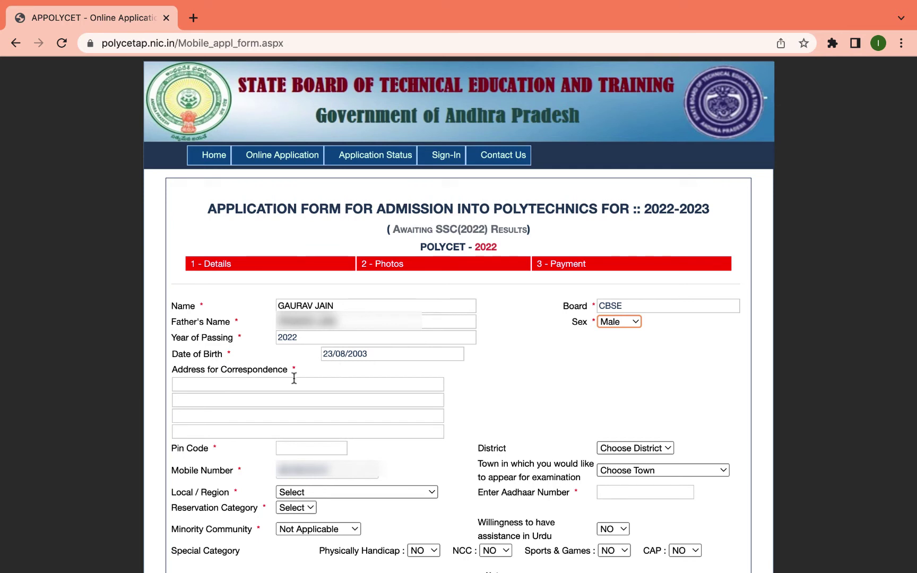
Fill the address lines with FLAT NO. TO BE ENTERED, STREET NO TO BE ENTERED, COLONY, LANDMARK.
click(320, 384)
text(FLAT )
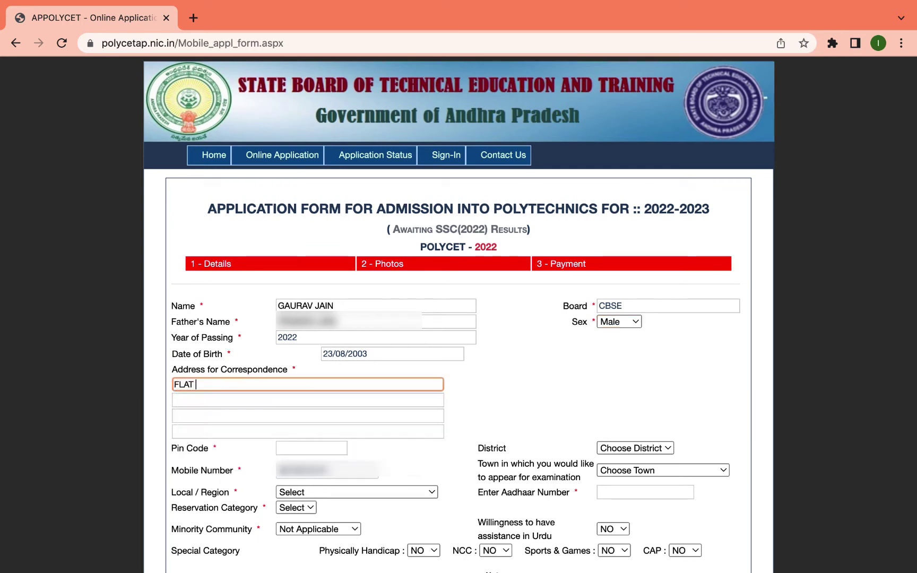
text(NO. TO BE ENTERED)
key(Tab)
text(STREET NO TO)
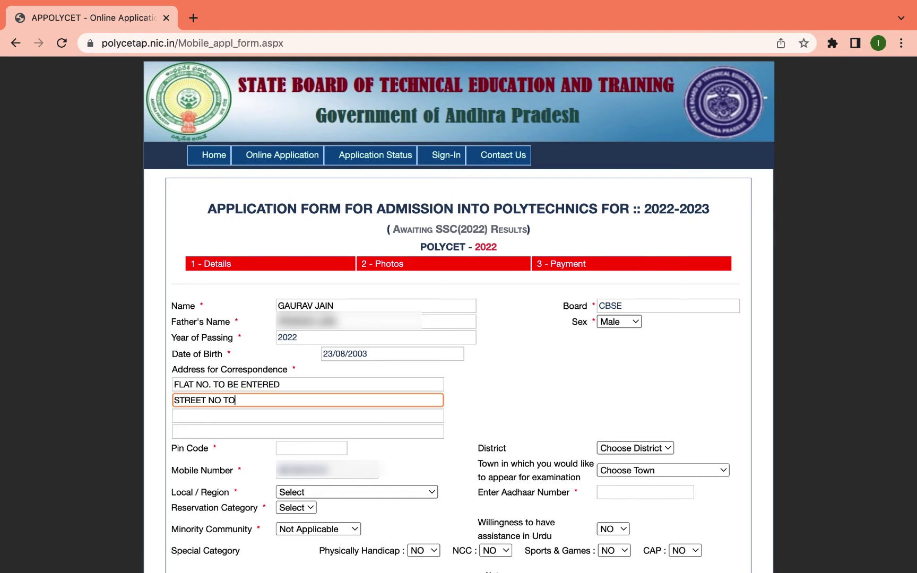
text( BE ENTERED)
key(Tab)
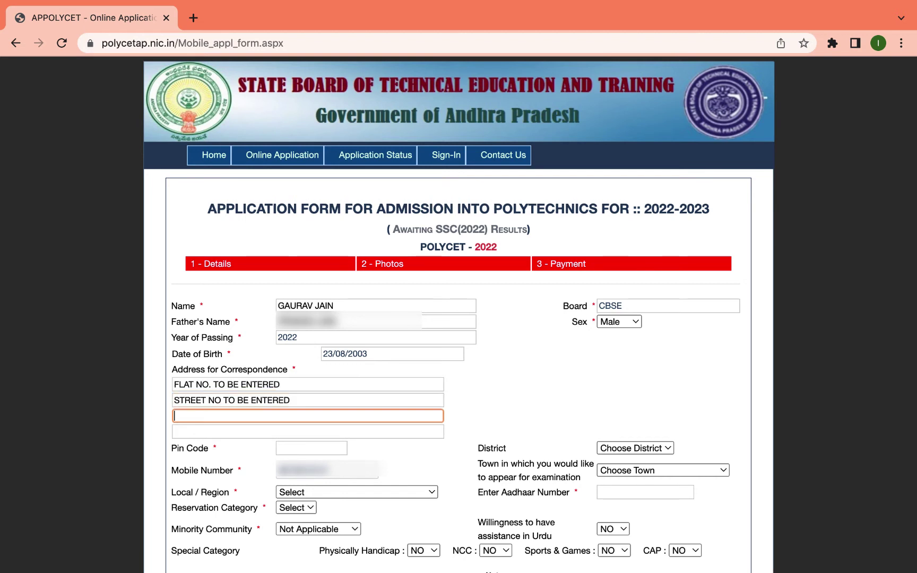
text(COLONY)
key(Tab)
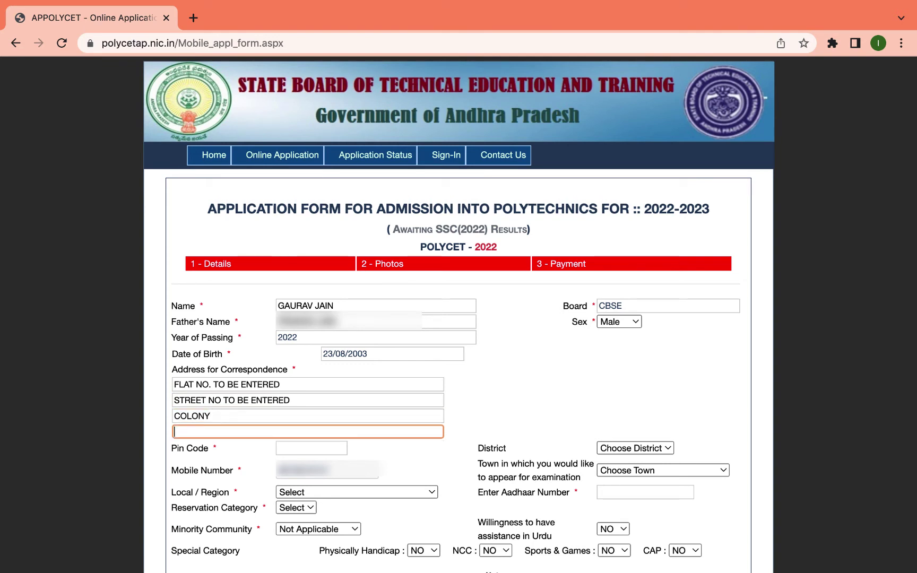
text(LANDMAR)
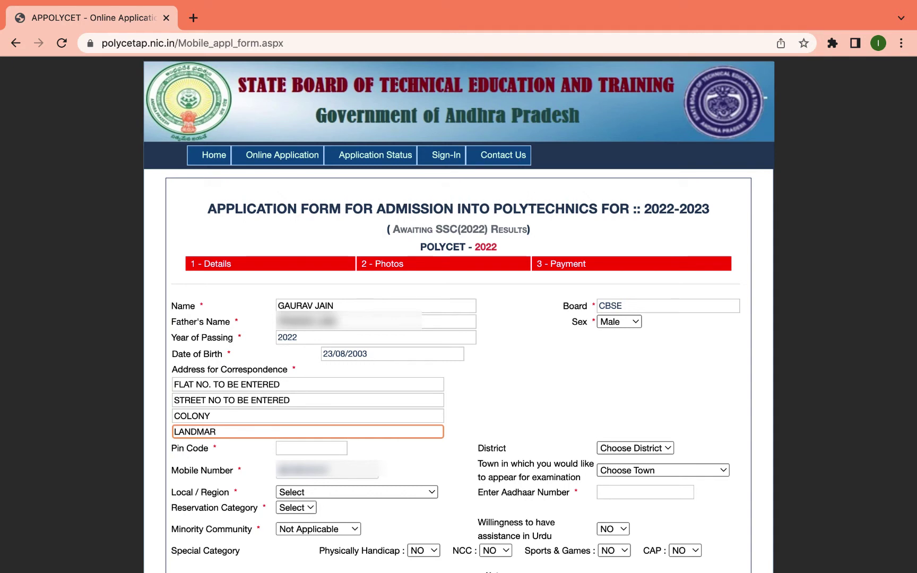
text(K)
text(, )
text(D)
key(BackSpace)
Enter the pin code, choose Guntur district, and set local region to Sri Venkateshwara University Region.
click(294, 444)
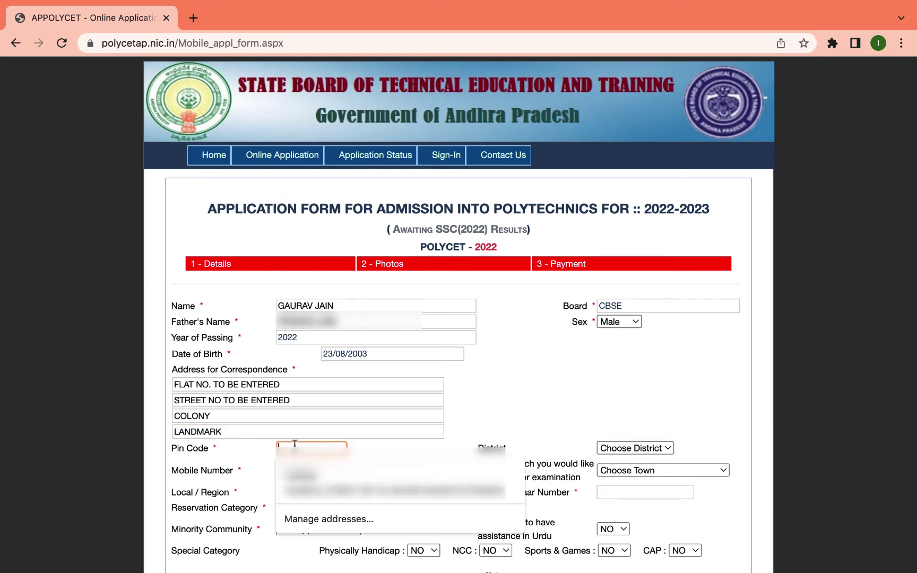
text(5)
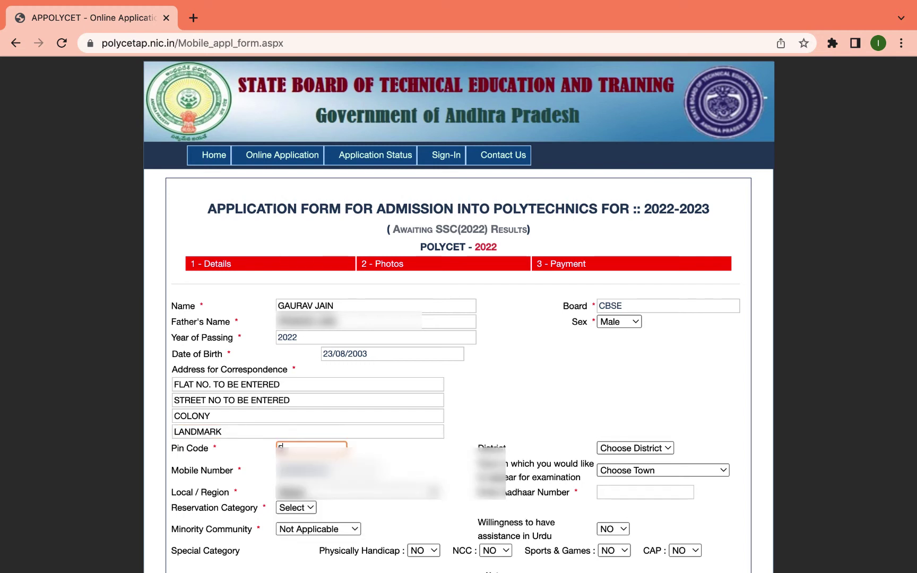
text(16150)
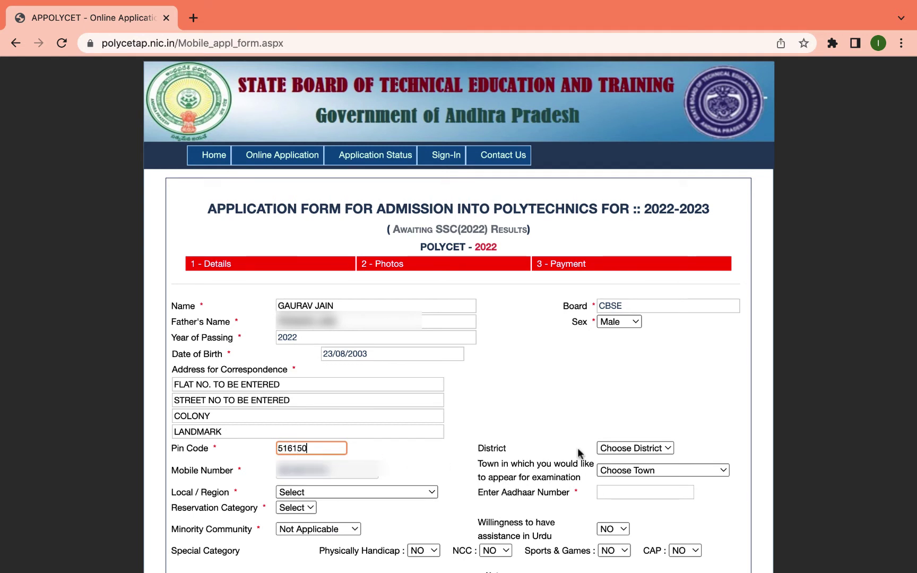
click(632, 448)
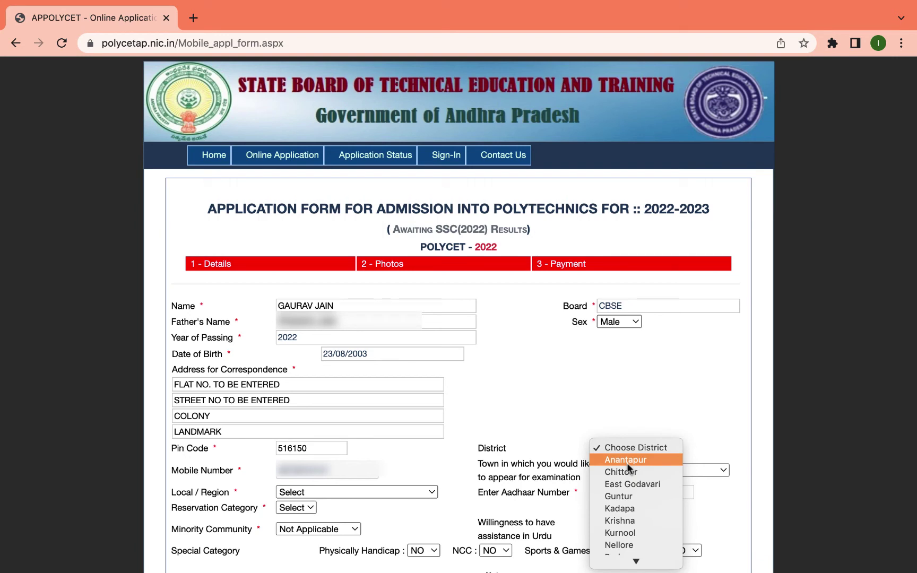
click(631, 495)
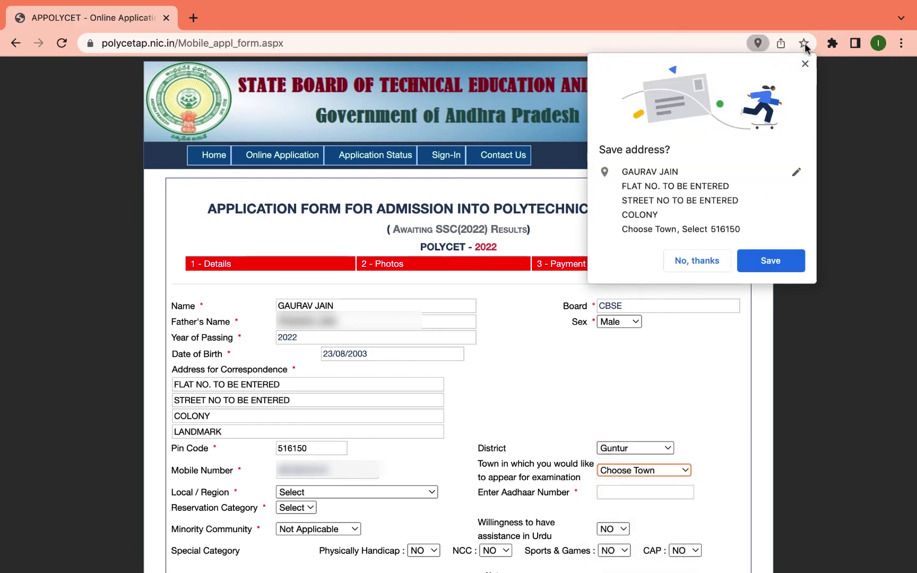
click(805, 63)
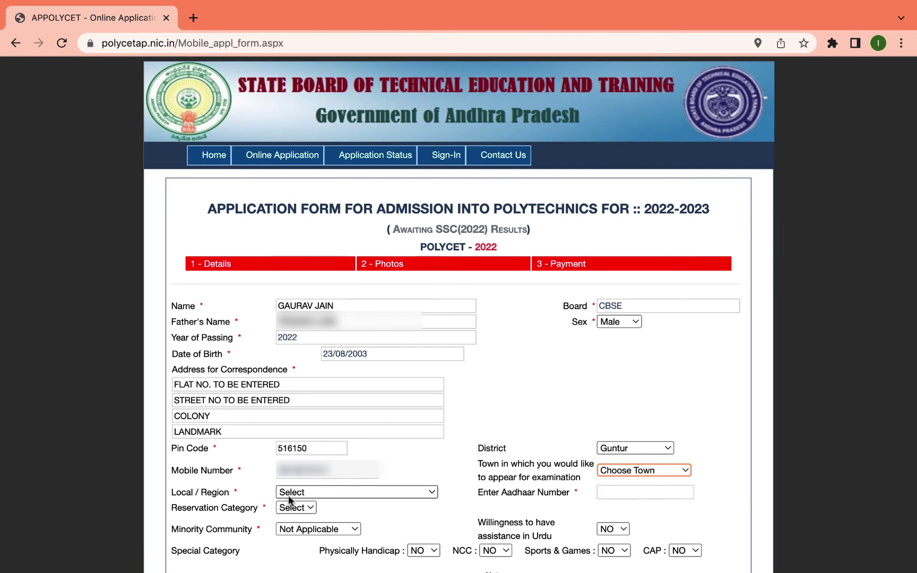
click(312, 492)
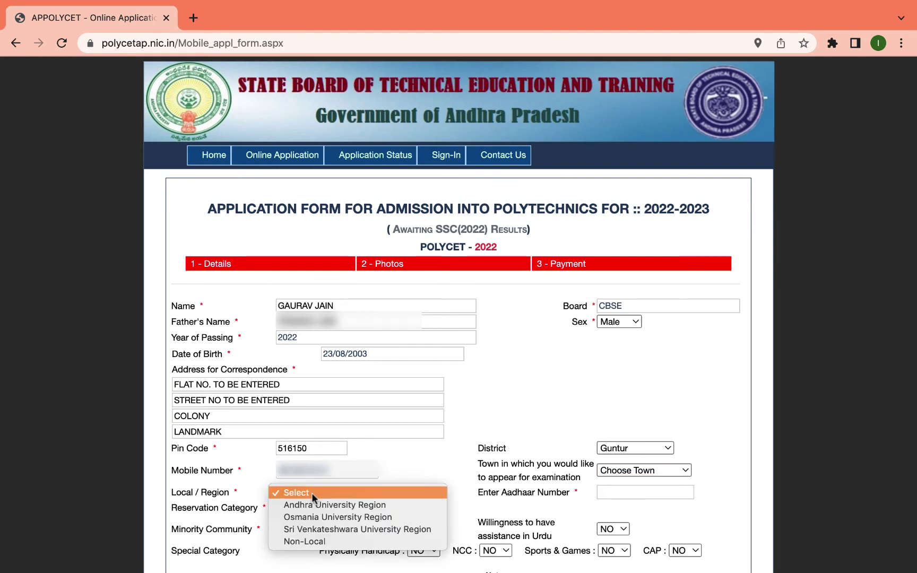
click(327, 528)
Enter the Aadhaar number, leave minority community Not Applicable, and pick GUNTUR as exam town.
click(605, 493)
text(1234)
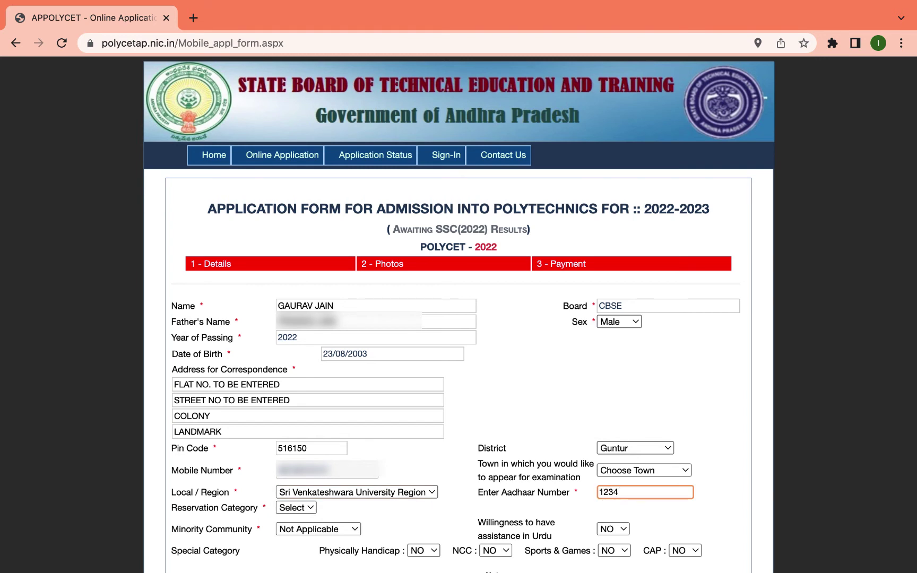
text(54321234)
click(348, 526)
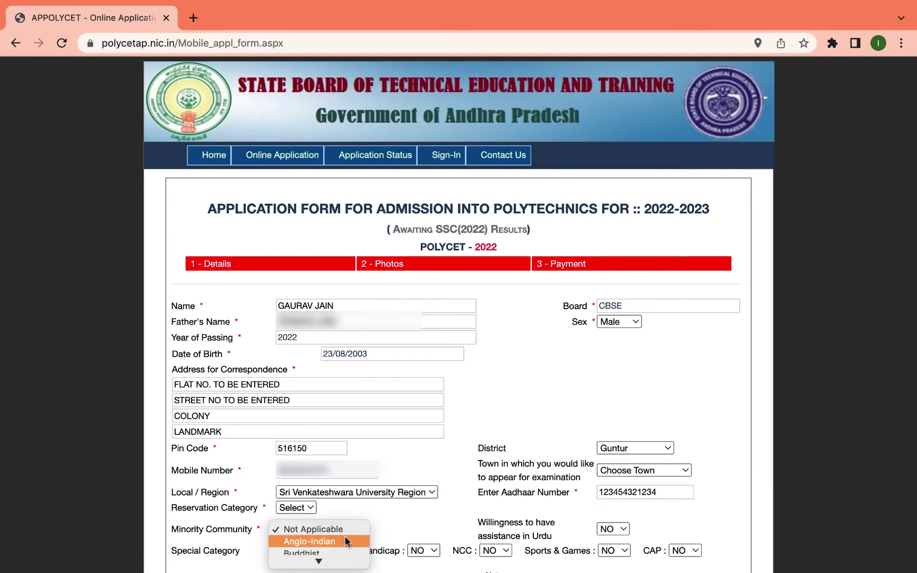
click(416, 531)
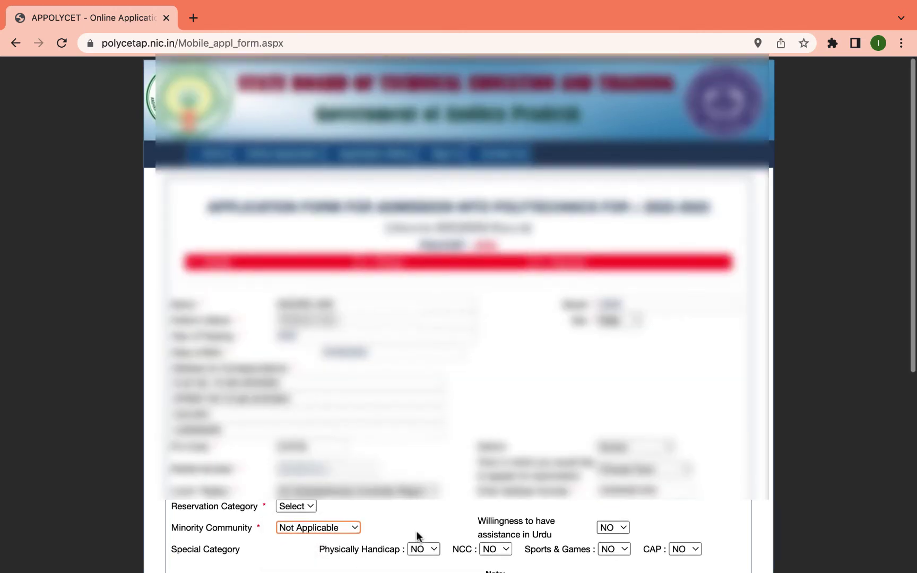
scroll(416, 531, down, 3)
scroll(416, 531, down, 5)
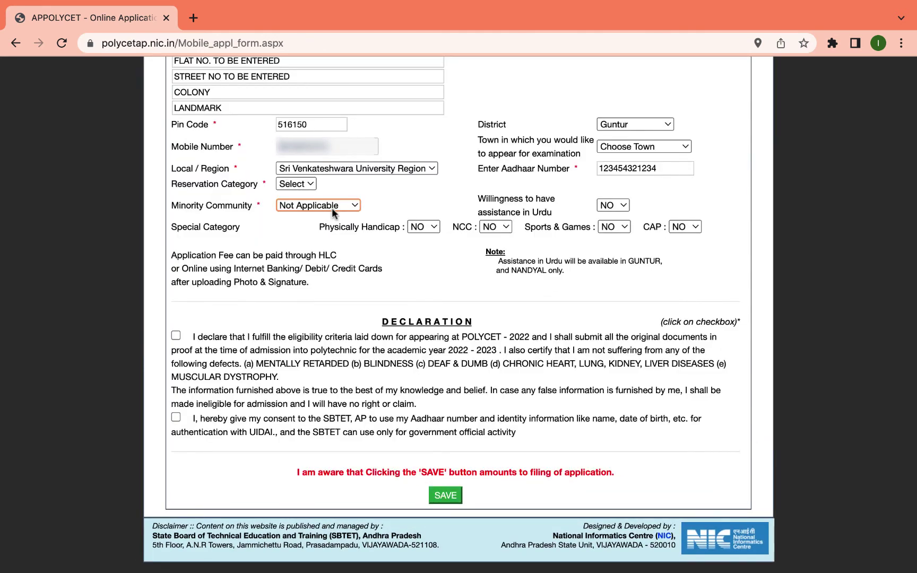
click(357, 204)
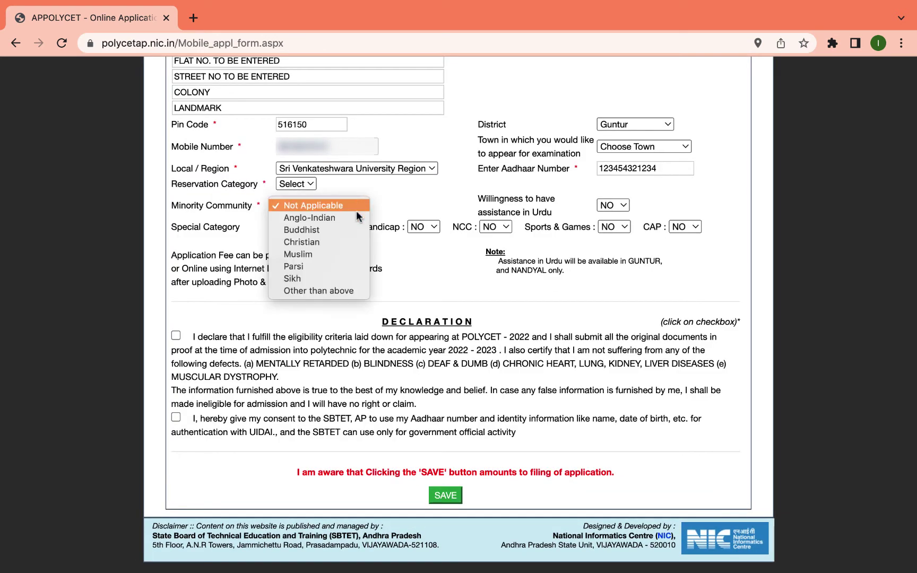
click(524, 194)
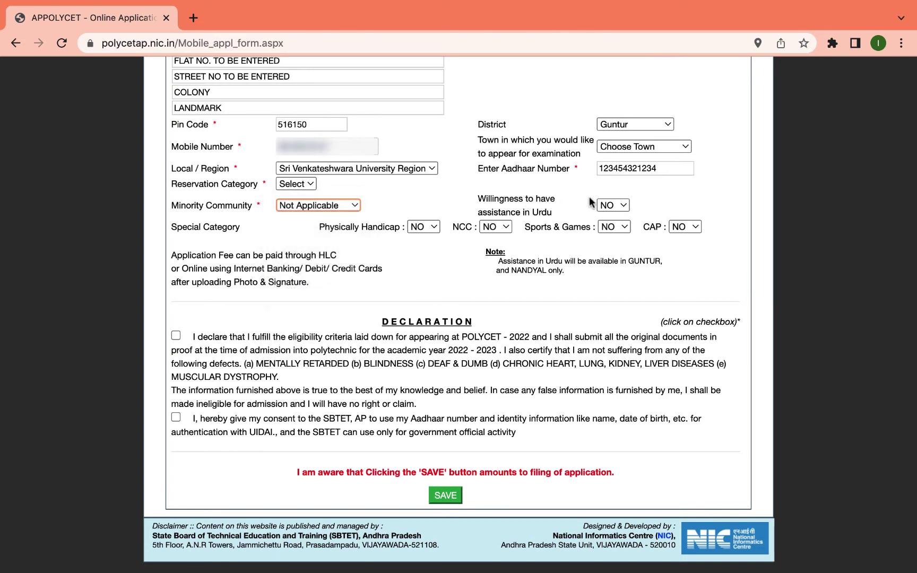
click(608, 150)
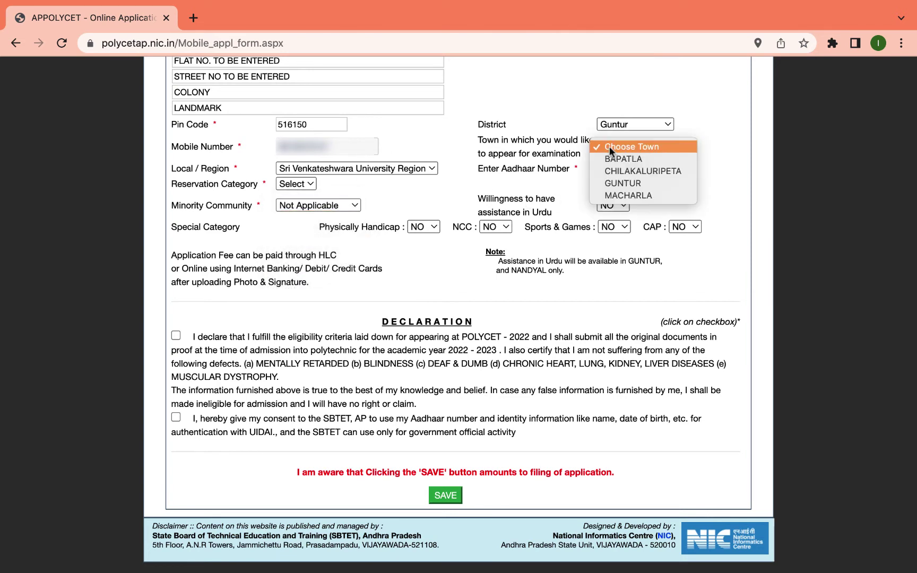
click(623, 183)
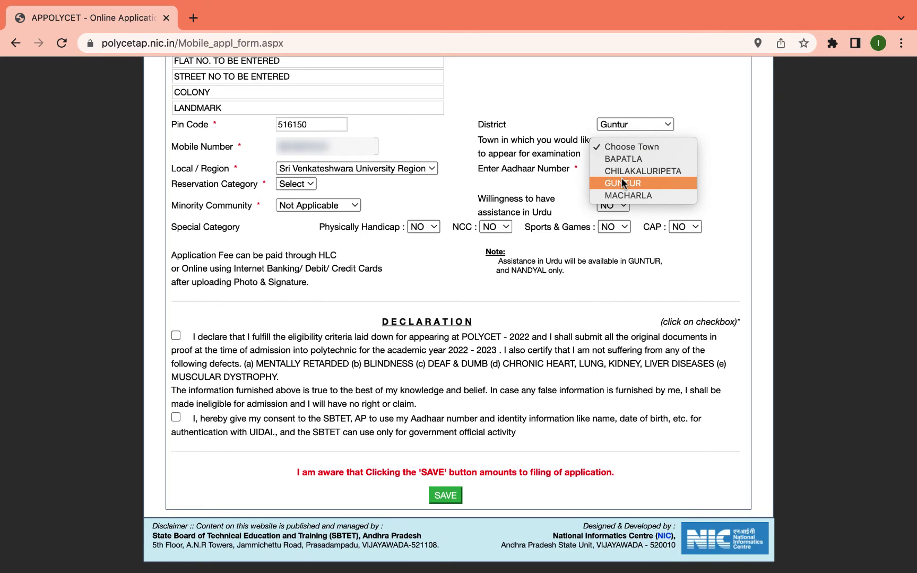
Set Urdu, Physically Handicap, NCC, Sports & Games and CAP all to YES.
click(618, 208)
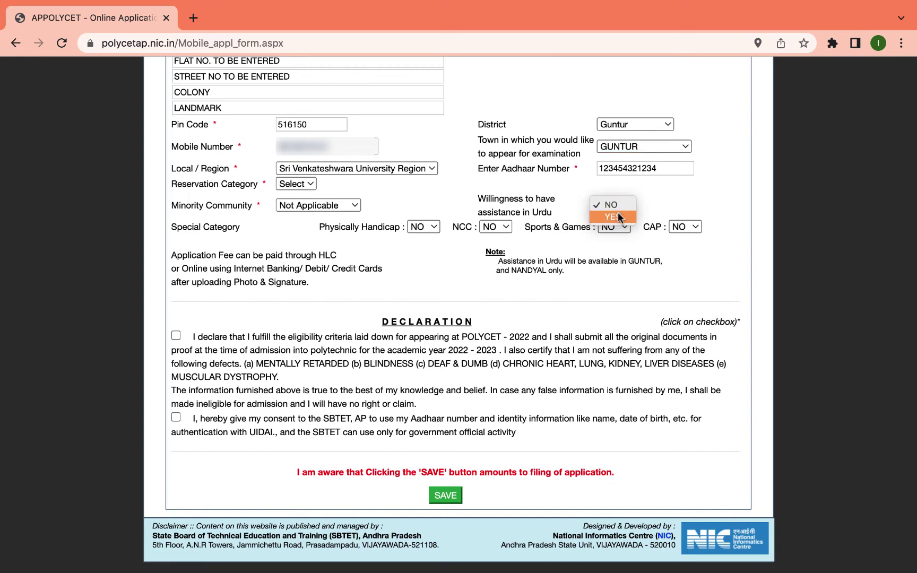
click(614, 217)
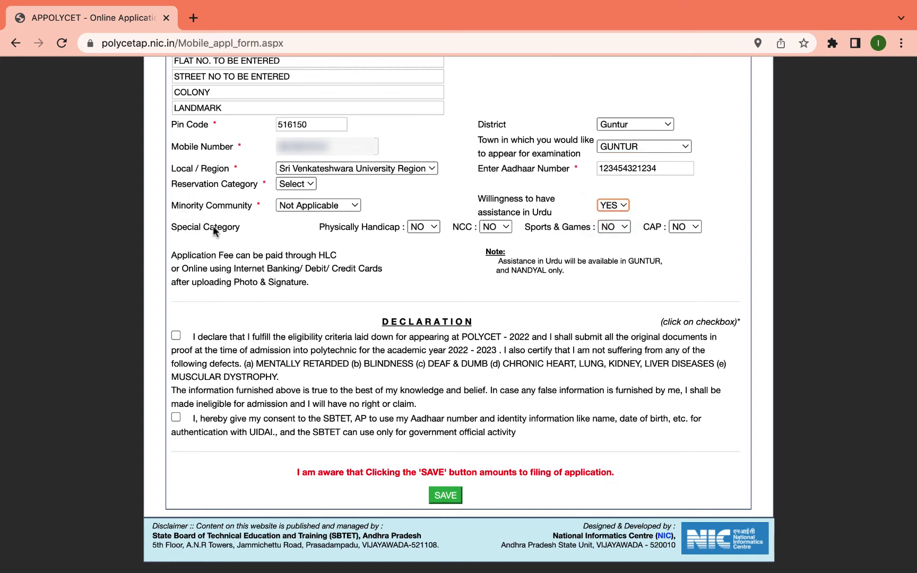
click(417, 228)
click(422, 237)
click(507, 232)
click(498, 239)
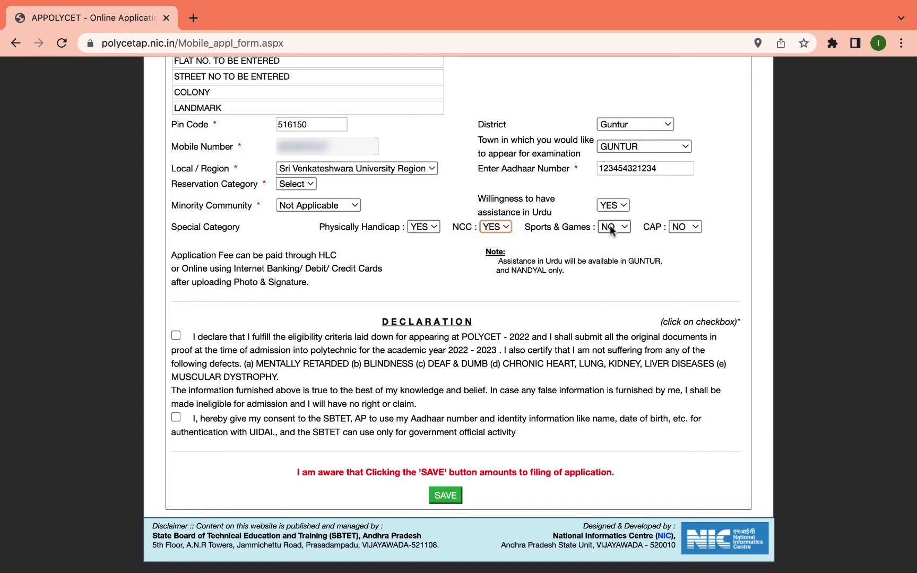
click(612, 228)
click(614, 238)
click(692, 228)
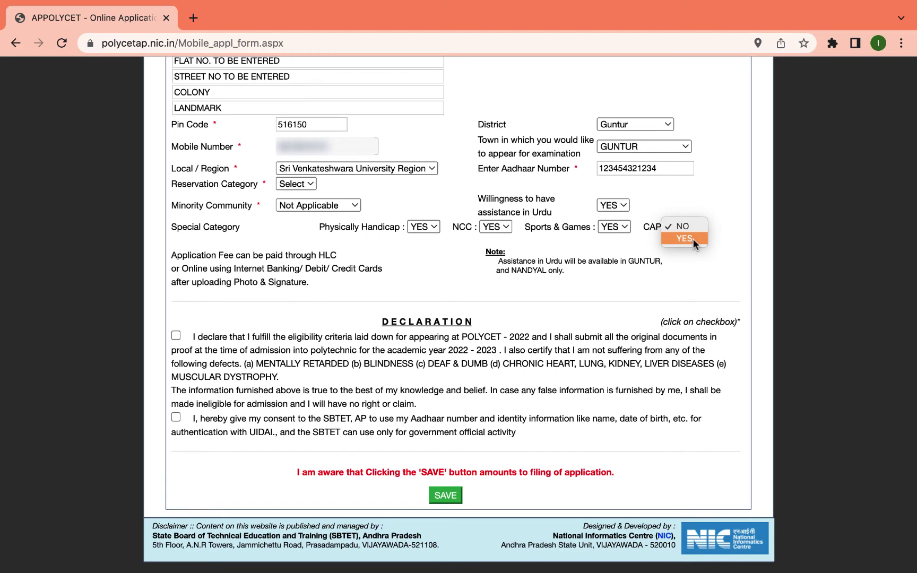
click(693, 239)
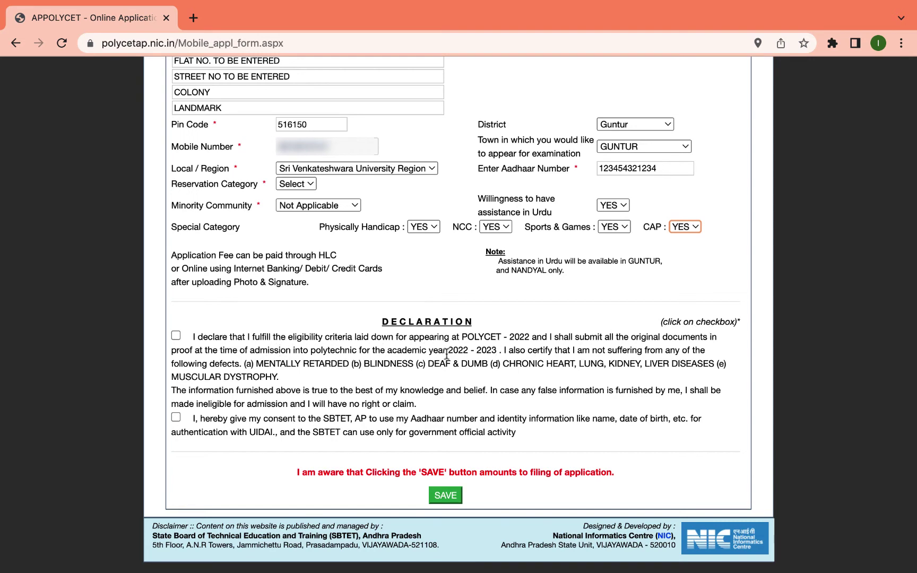
Tick the eligibility and Aadhaar-consent declarations and save the form.
click(176, 335)
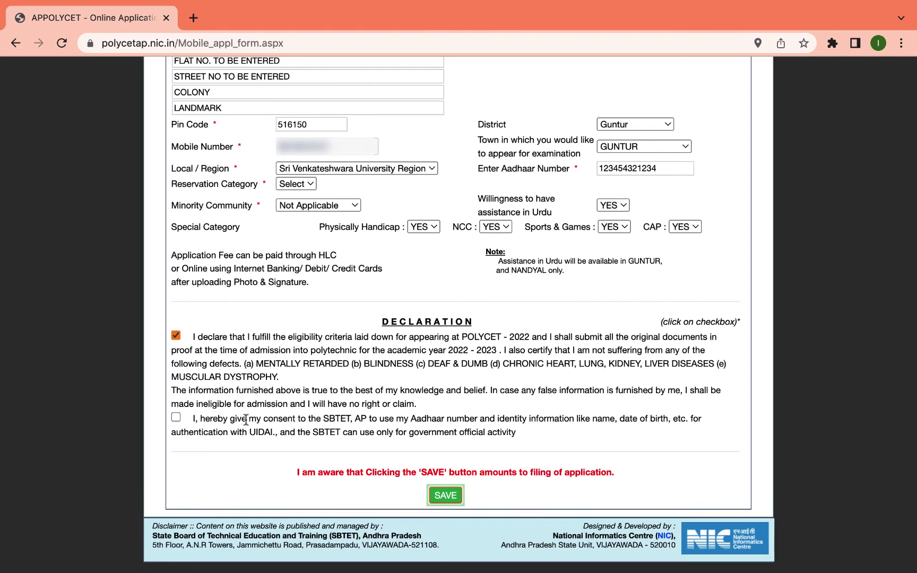
click(392, 418)
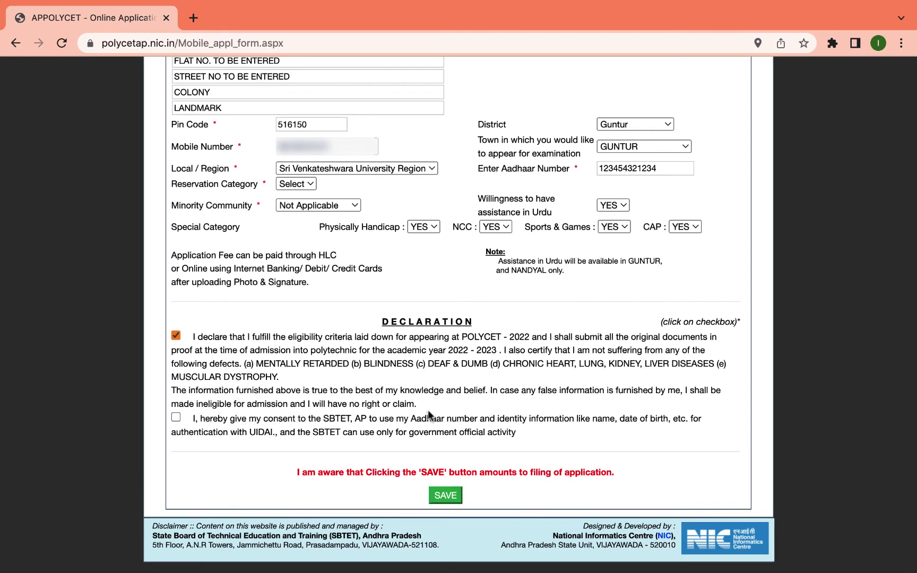
click(175, 419)
click(446, 495)
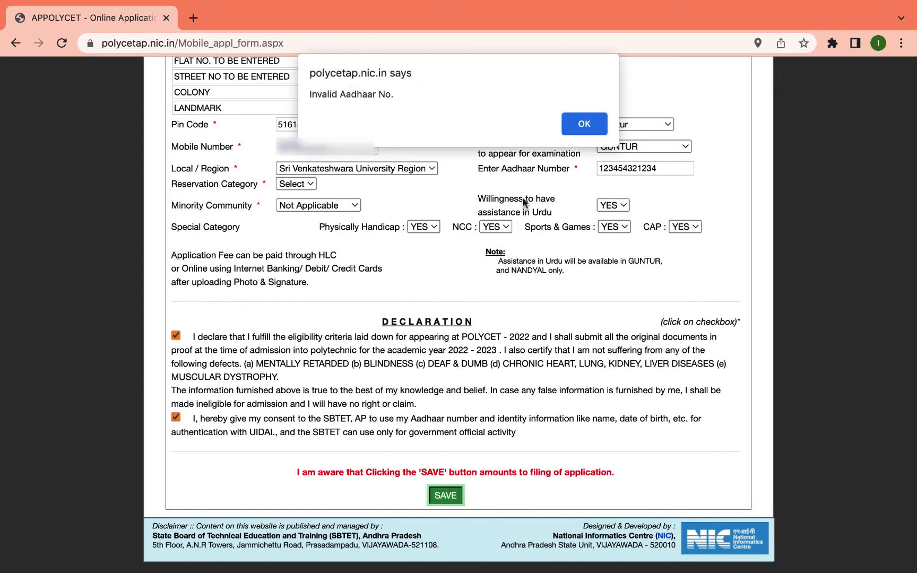
Dismiss the Invalid Aadhaar alerts and re-enter a different Aadhaar number.
click(583, 126)
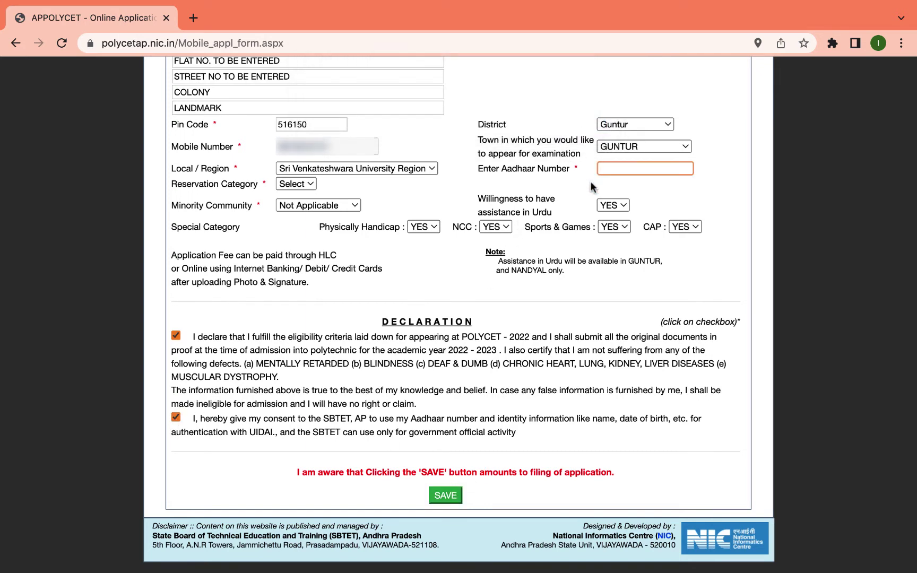
click(439, 495)
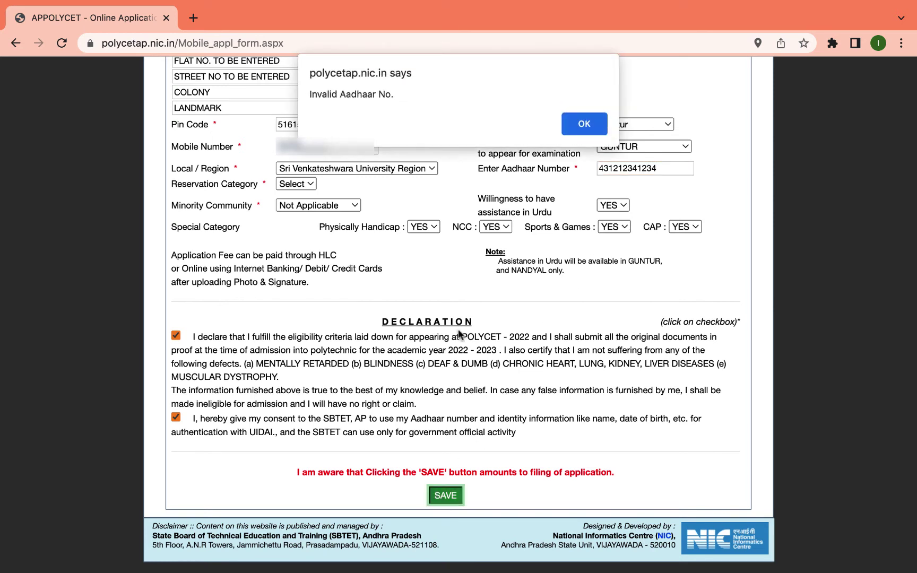
click(588, 122)
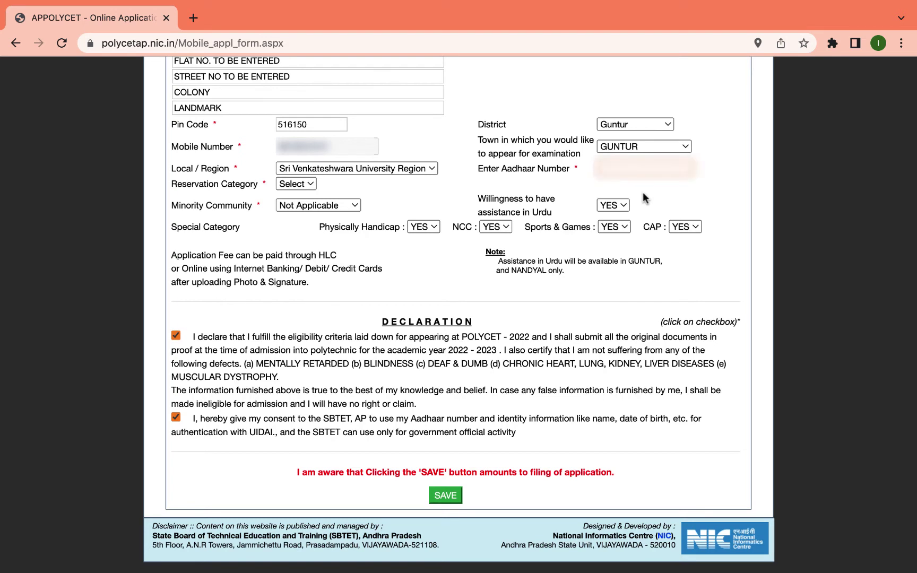
text(234567890)
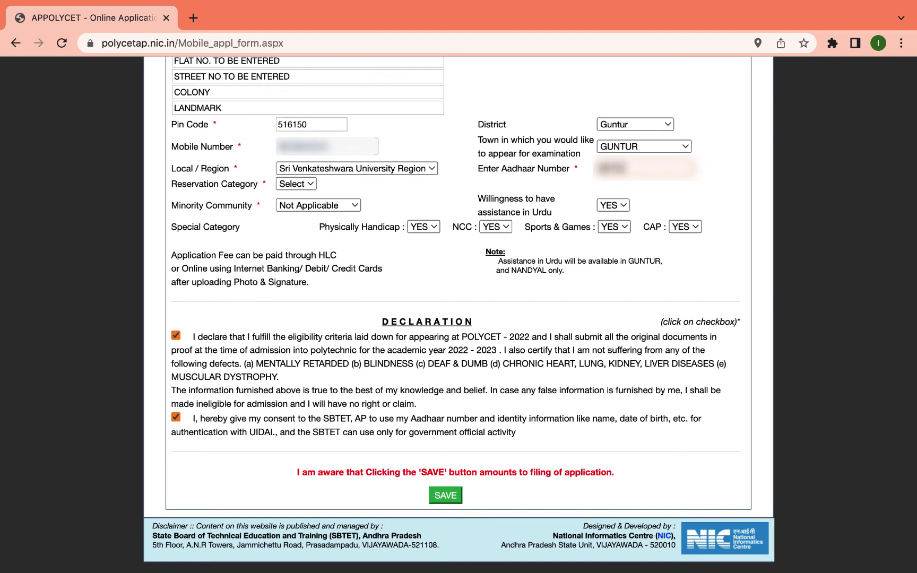
text(12)
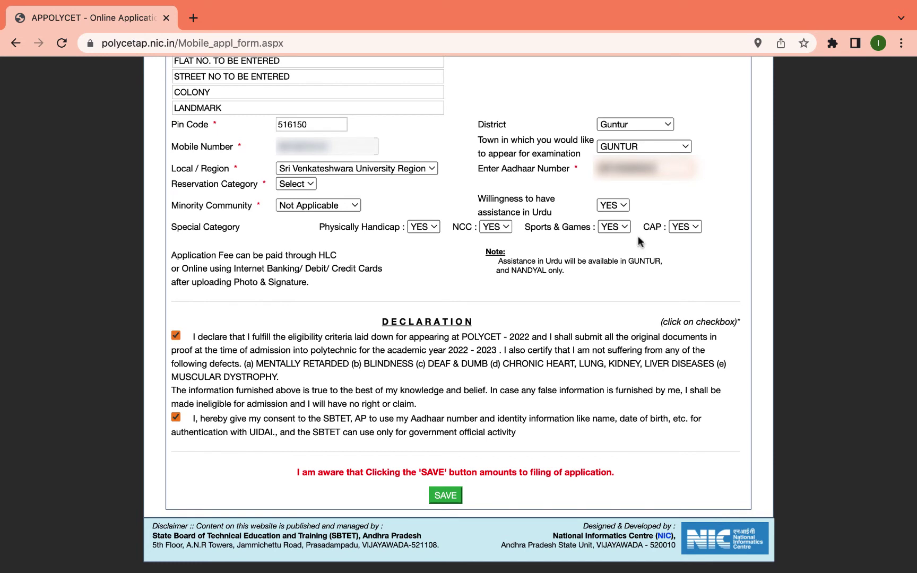
Set reservation category OC and minority community Christian, then save the application details.
click(446, 495)
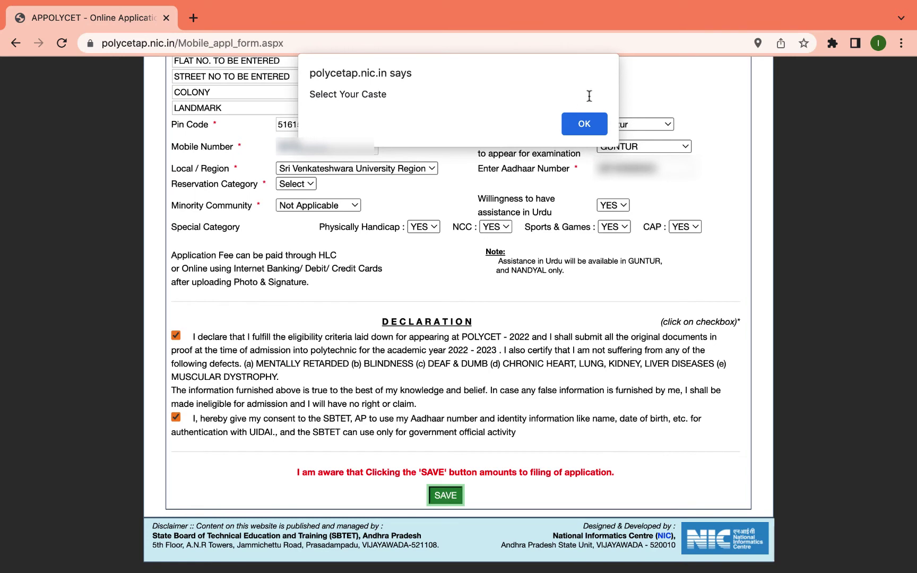
click(584, 126)
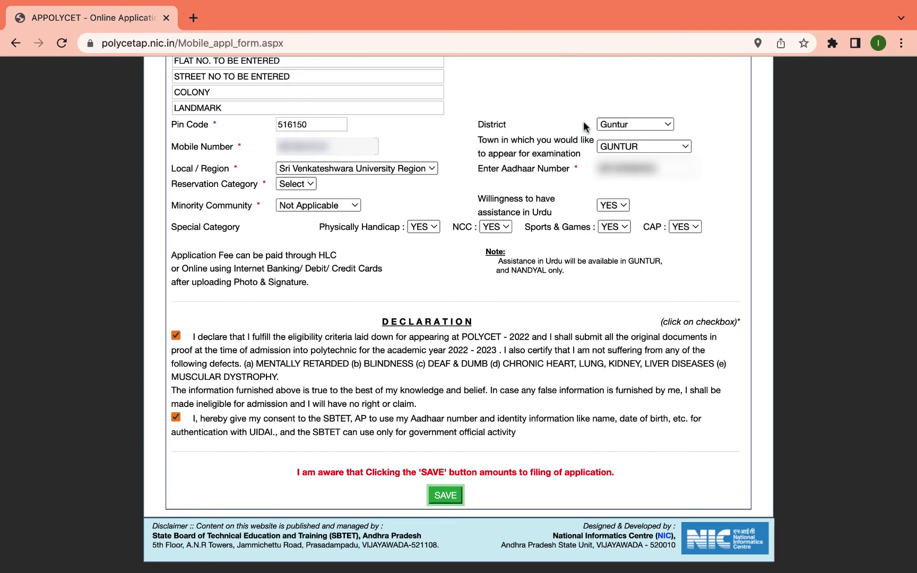
click(297, 184)
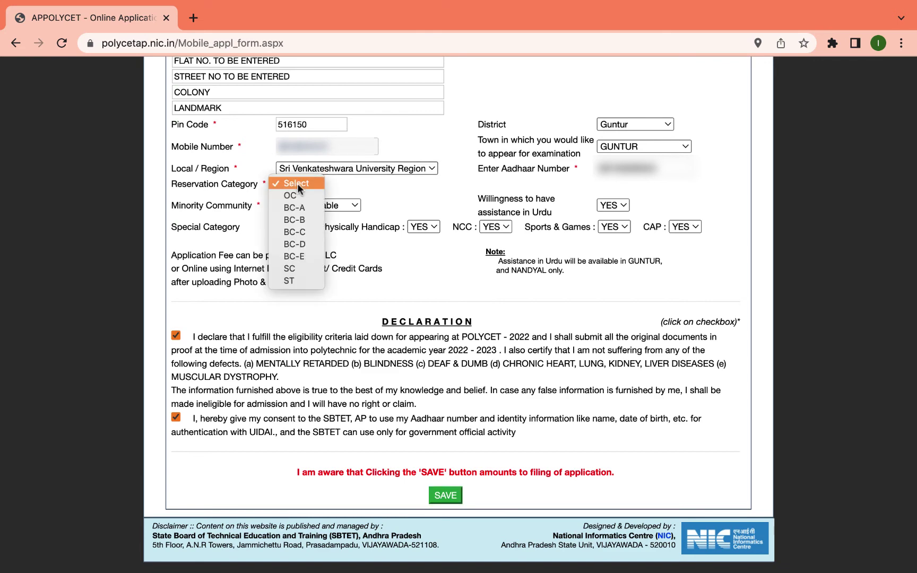
click(297, 192)
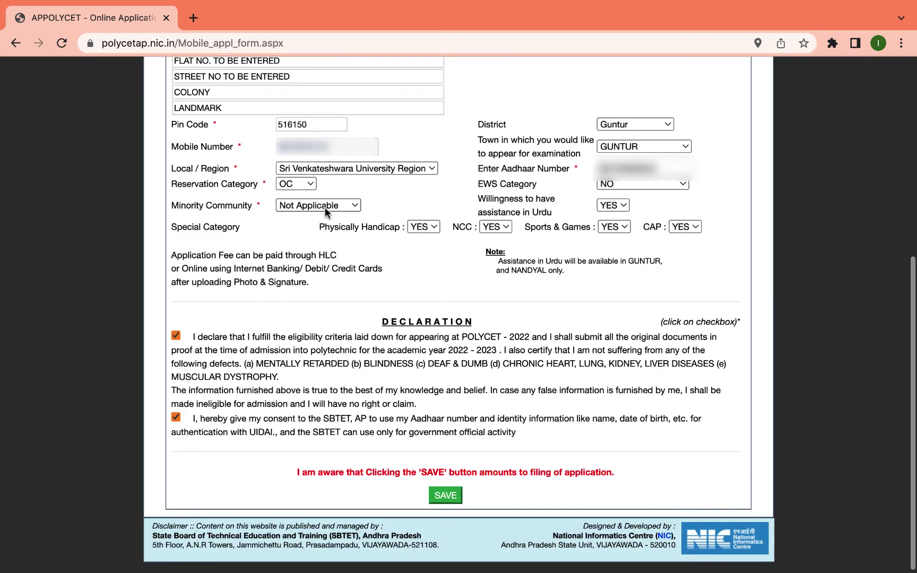
click(325, 206)
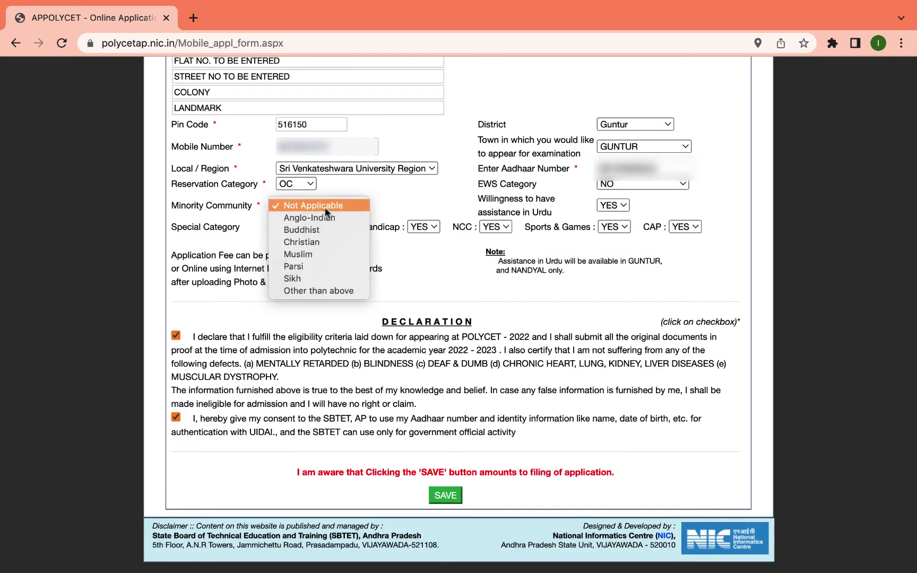
click(326, 240)
click(440, 496)
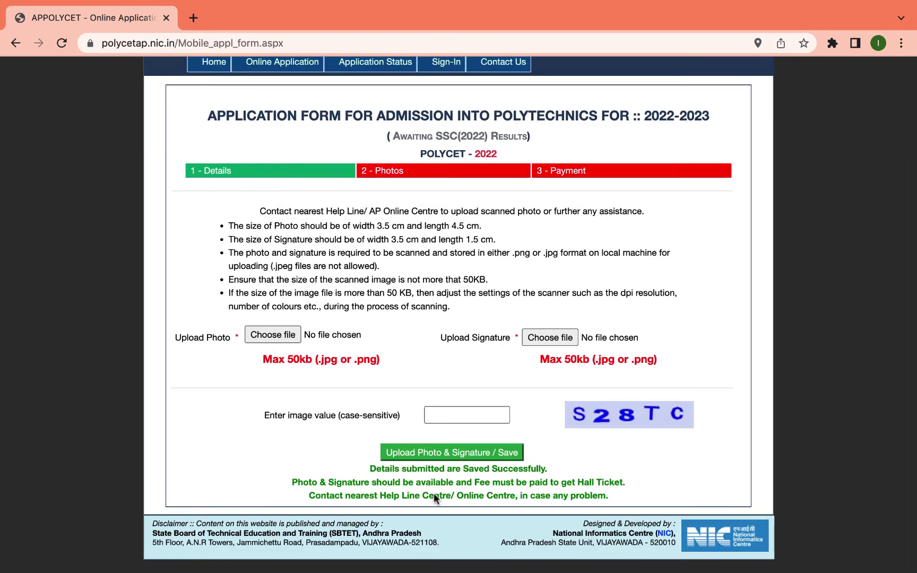
Choose the photo and signature files, enter the captcha, and upload them.
click(283, 338)
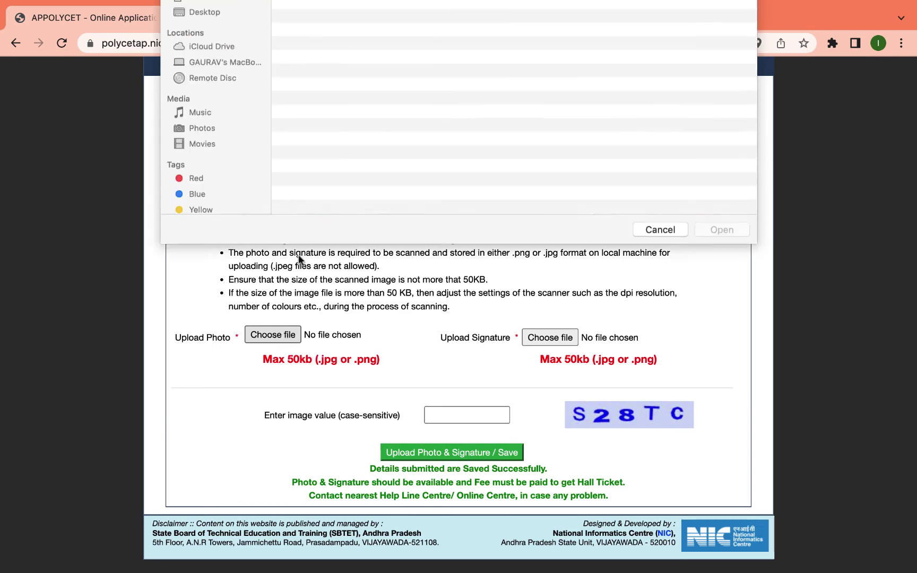
click(583, 187)
click(572, 340)
click(717, 43)
click(492, 422)
text(S)
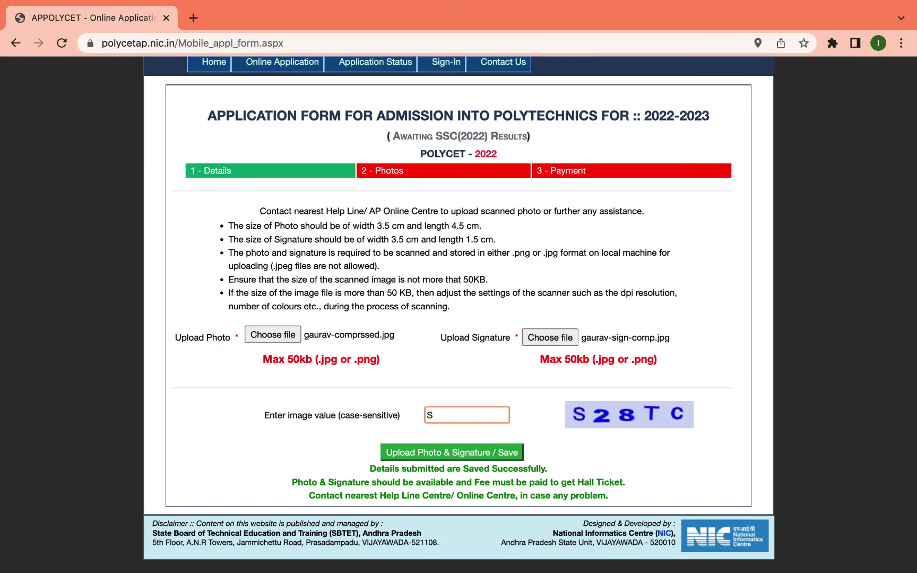
text(28TC)
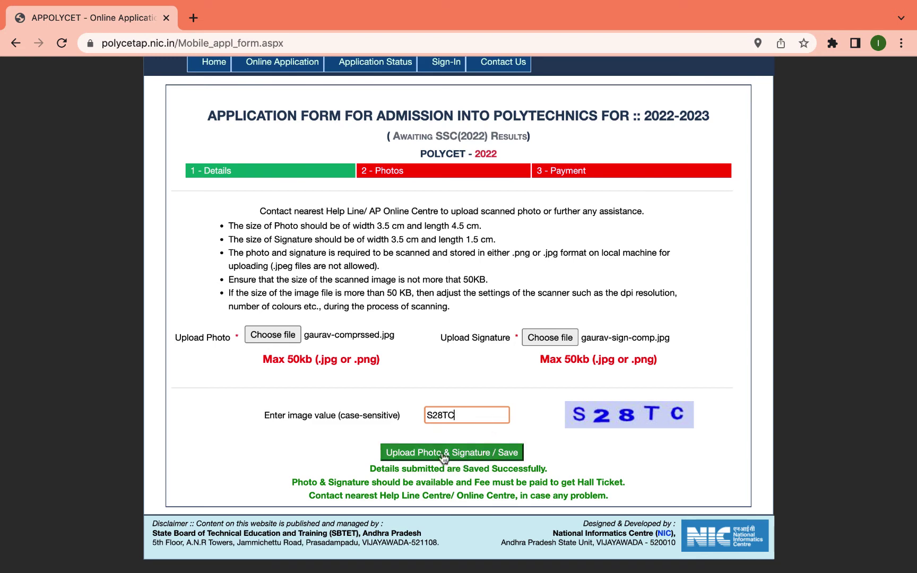
click(444, 453)
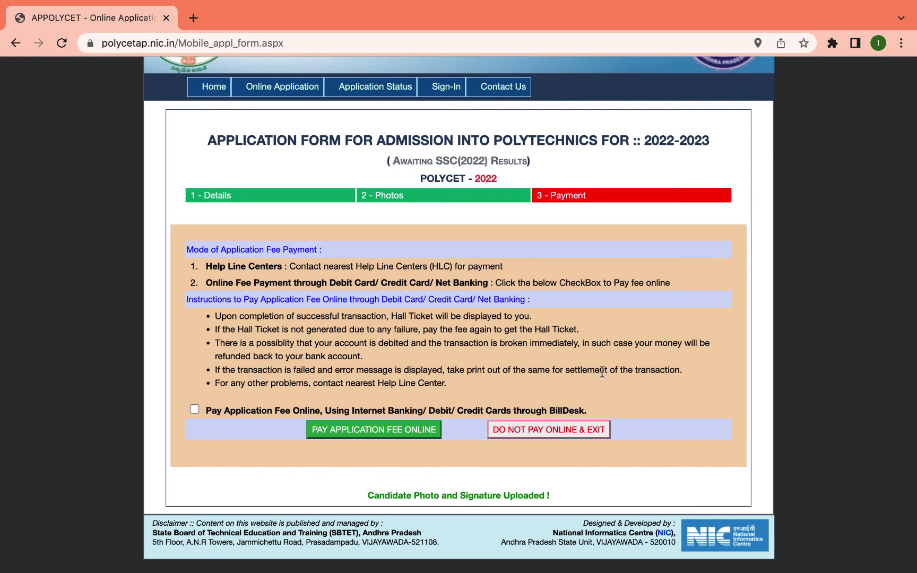
Choose online fee payment and confirm the caution to reach the BillDesk gateway.
click(195, 410)
click(373, 433)
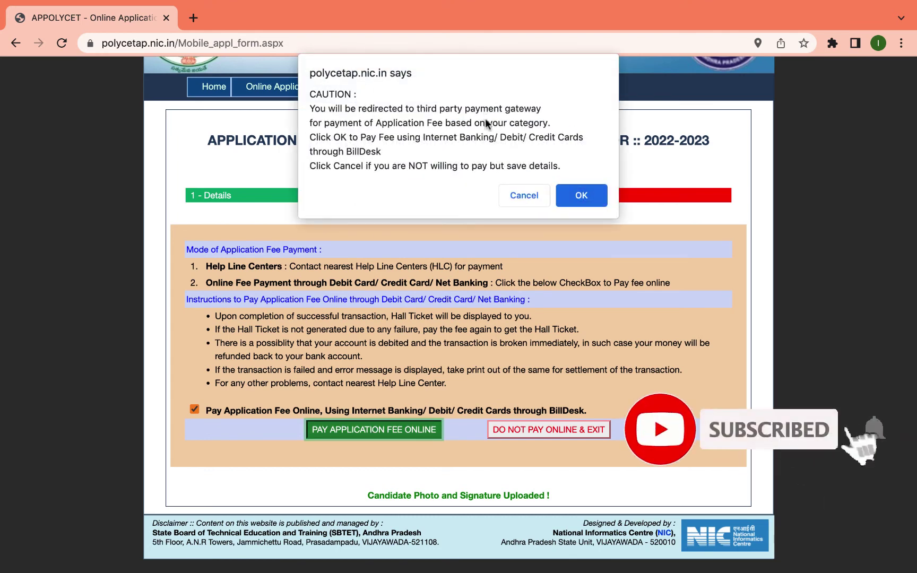
click(573, 193)
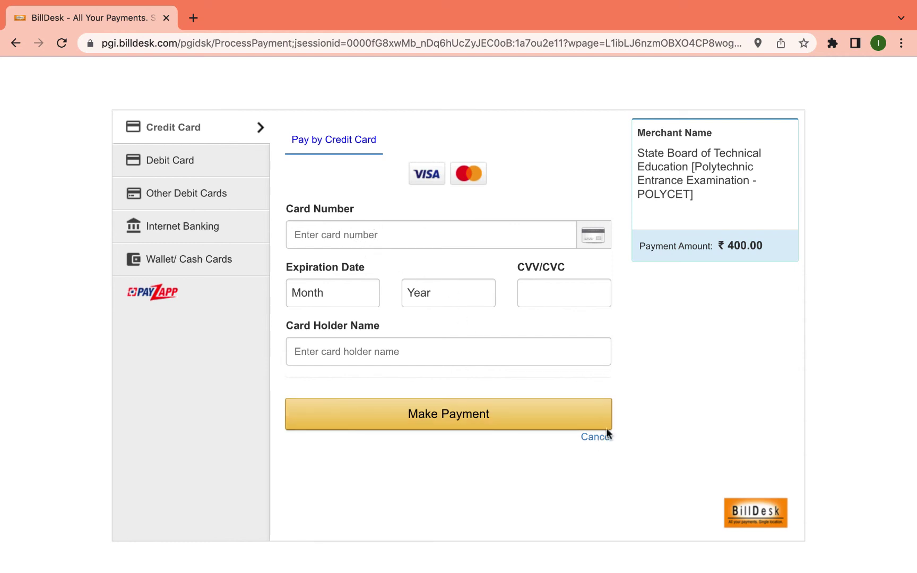
Abort the ₹ 400.00 BillDesk transaction with reason 'I do not wish to complete this payment right now'.
drag(719, 245, 798, 251)
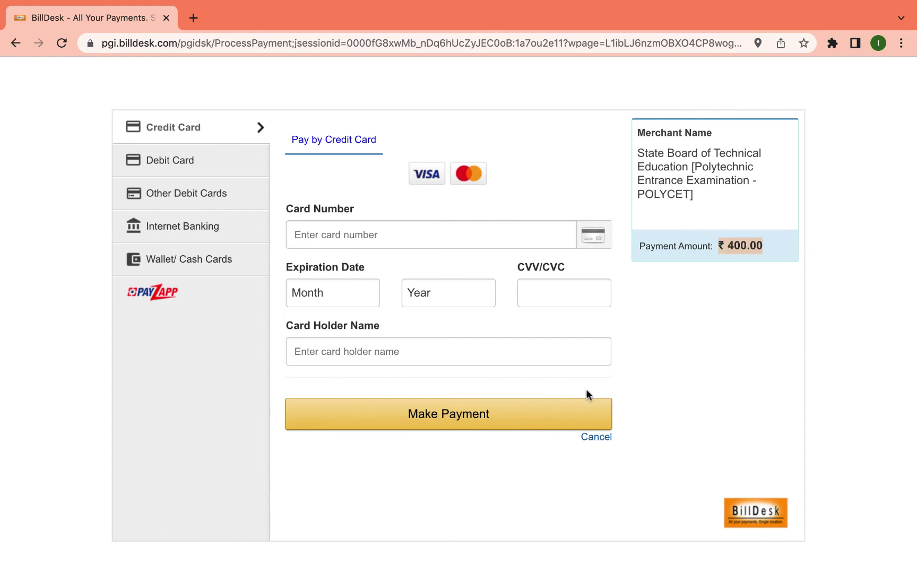
click(591, 437)
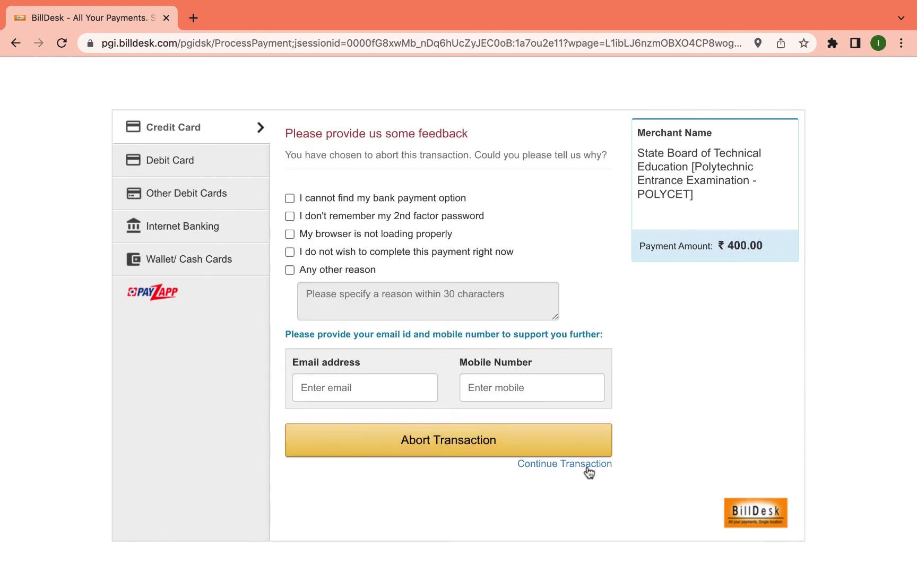
click(571, 441)
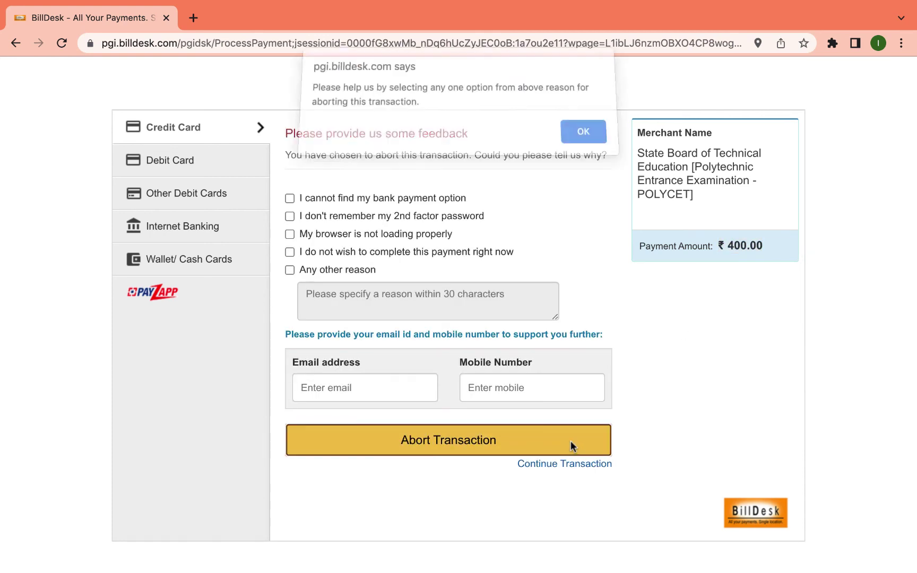
click(583, 137)
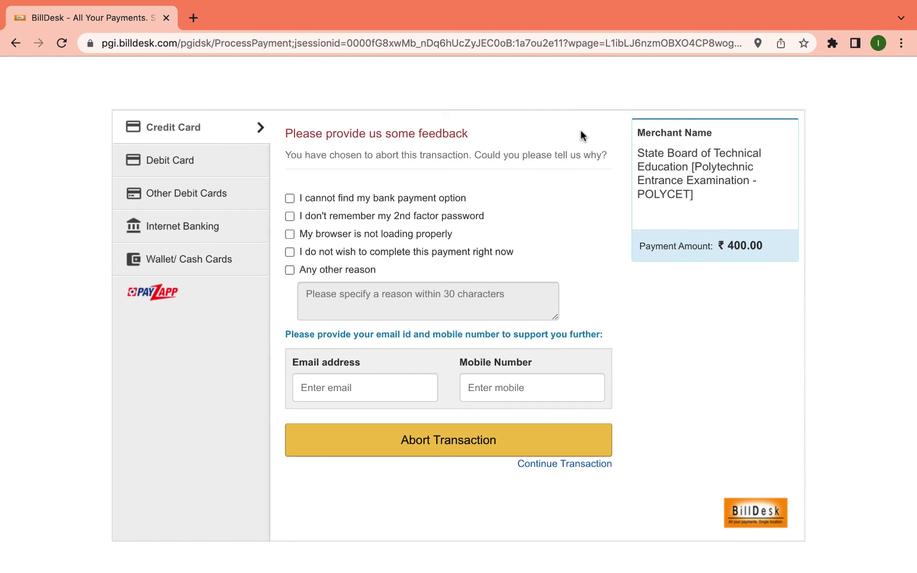
click(318, 254)
click(421, 438)
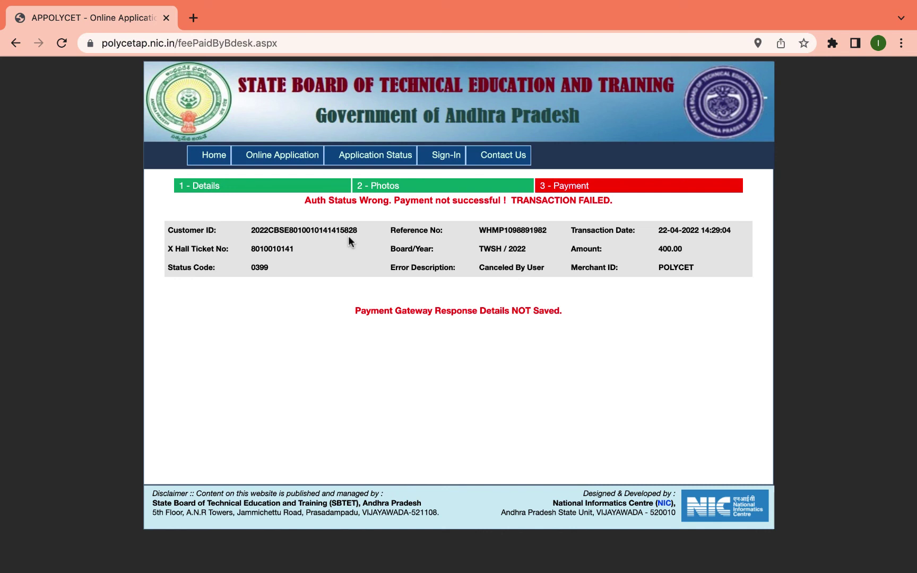
Open Application Status in a new tab and select CBSE as the tenth exam.
super+click(380, 156)
click(276, 15)
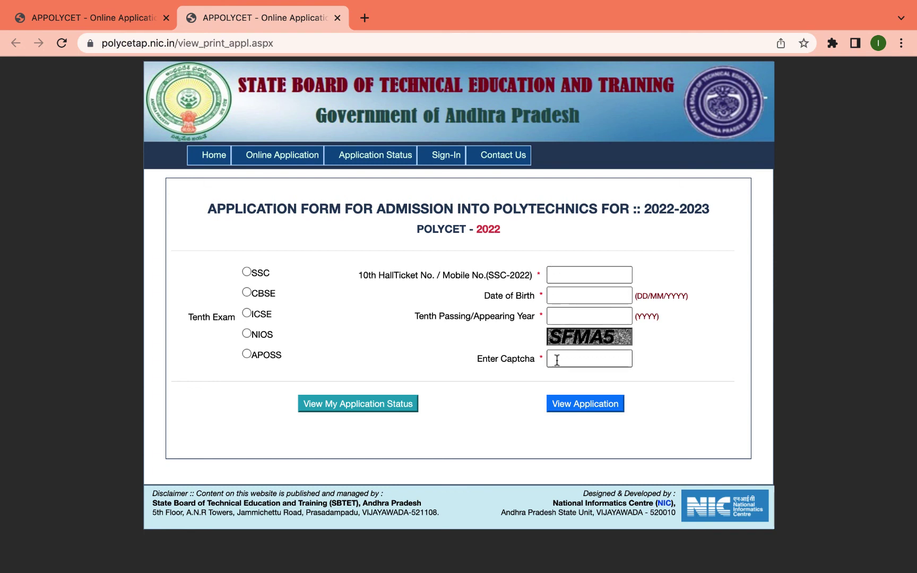
click(269, 295)
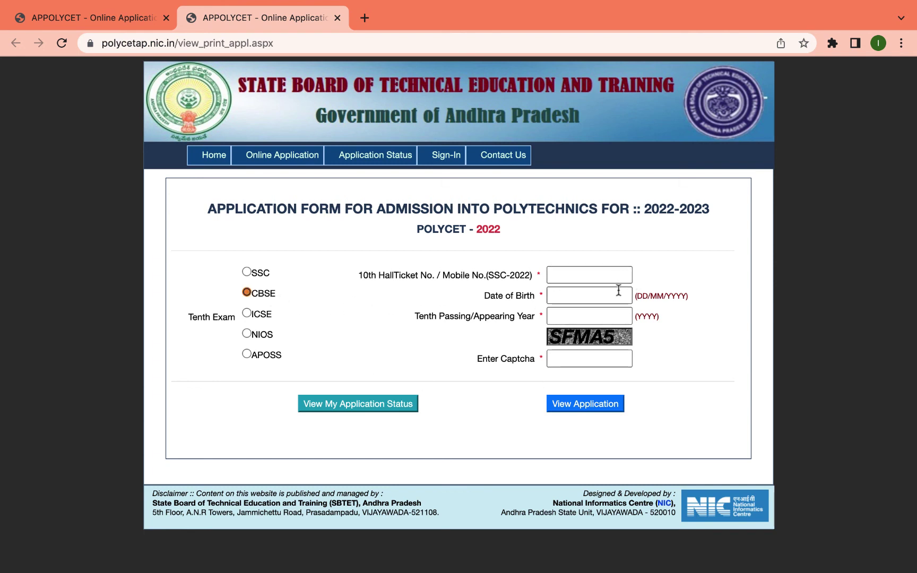